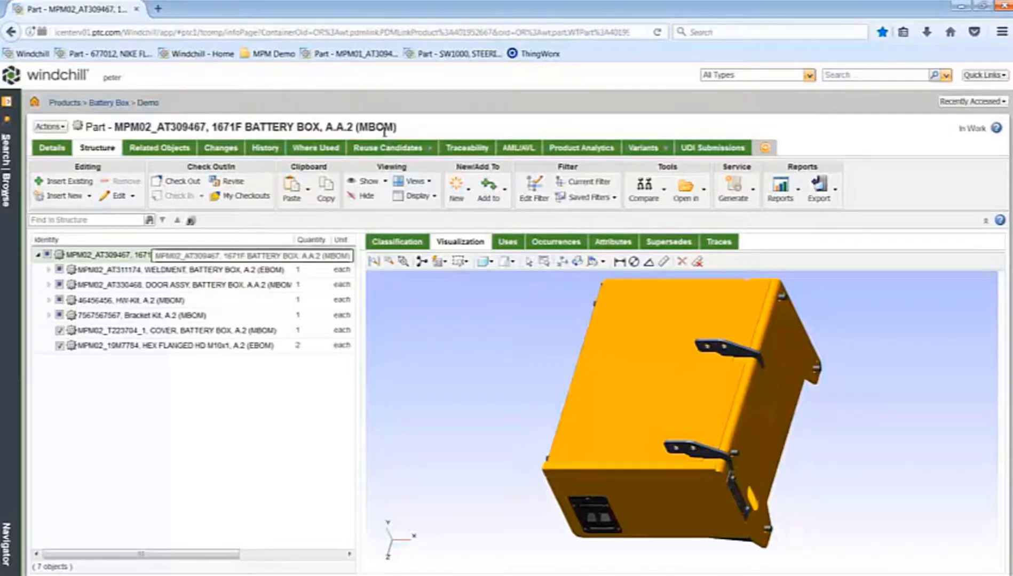
# Step: Switch the 1671F BATTERY BOX structure from the MBOM to the EBOM saved filter
pyautogui.doubleClick(384, 128)
pyautogui.click(587, 197)
pyautogui.click(583, 230)
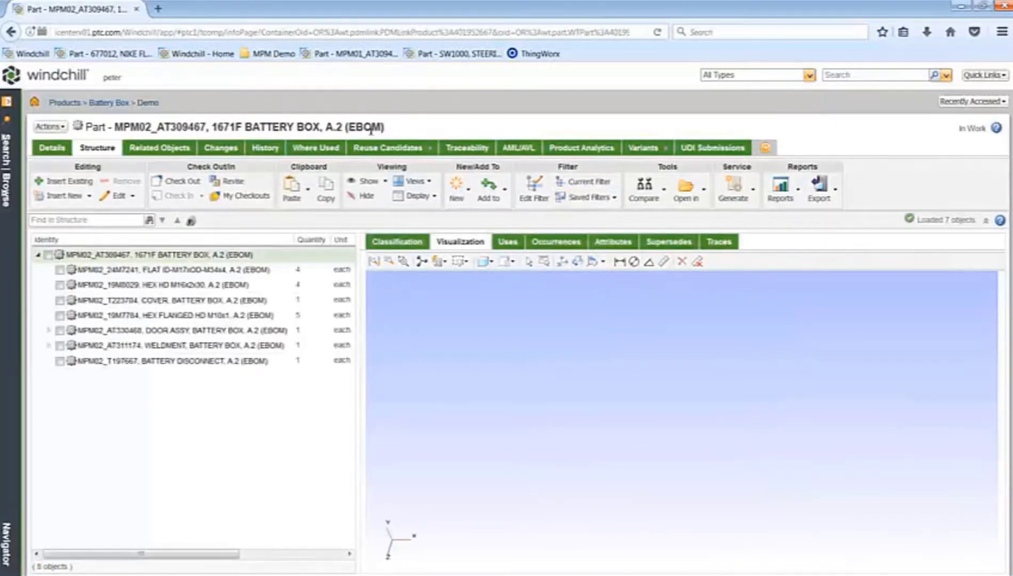
pyautogui.doubleClick(368, 127)
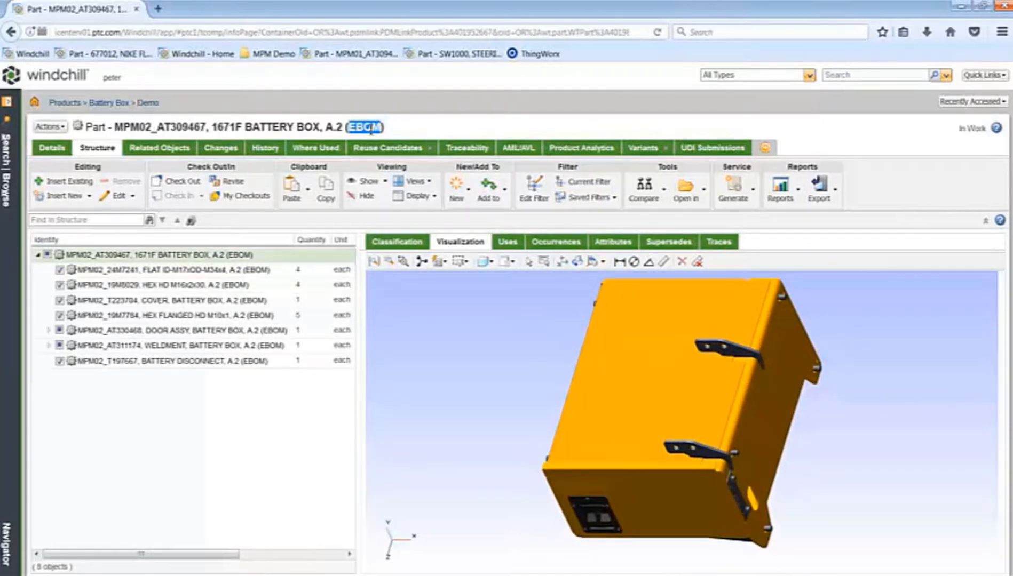
pyautogui.click(404, 127)
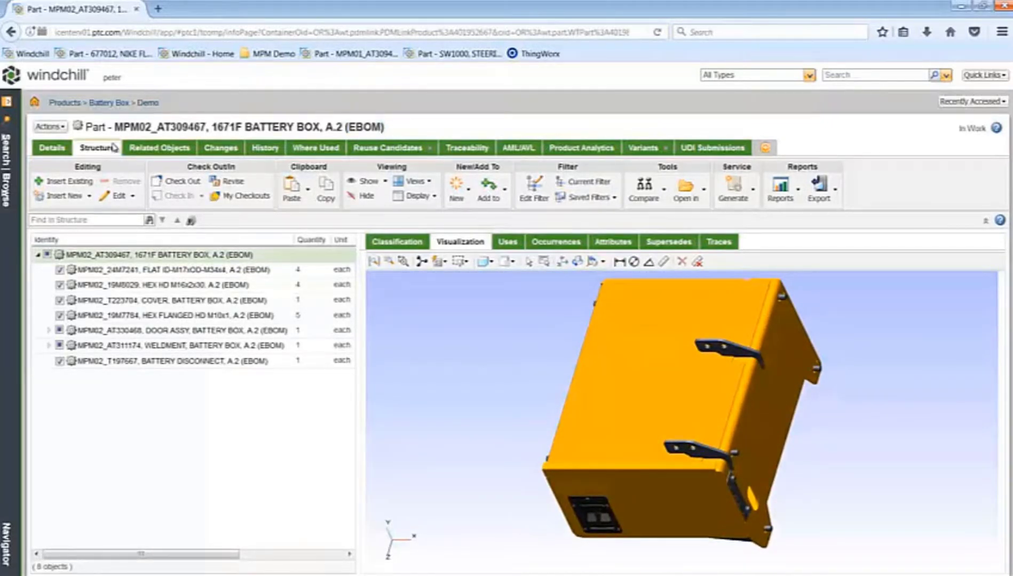
pyautogui.click(50, 127)
# Step: Open EBOM and MBOM side by side in the Manufacturing Associative Part Structure Browser and list the MBOM's process plans
pyautogui.moveTo(184, 91)
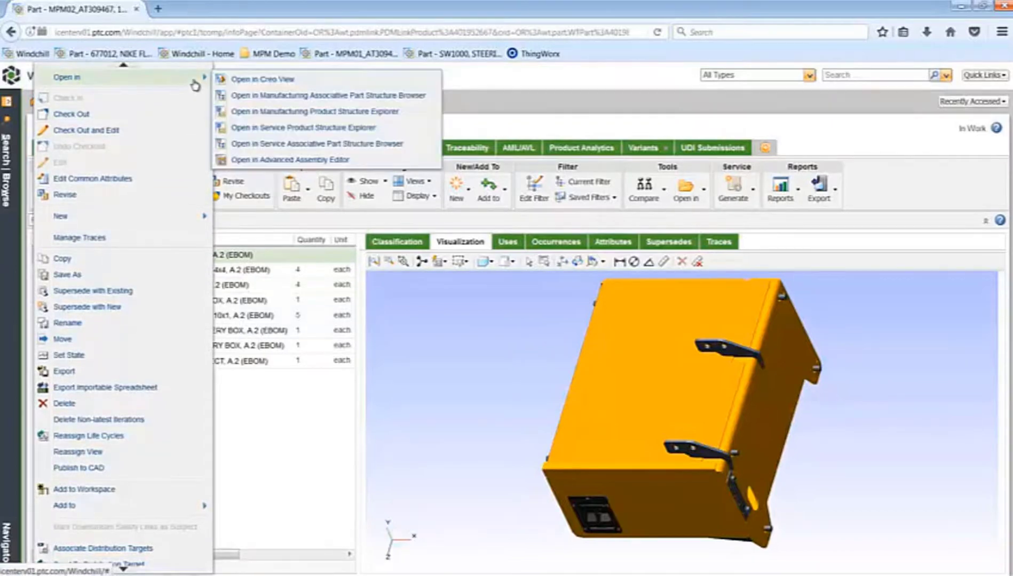
pyautogui.click(283, 98)
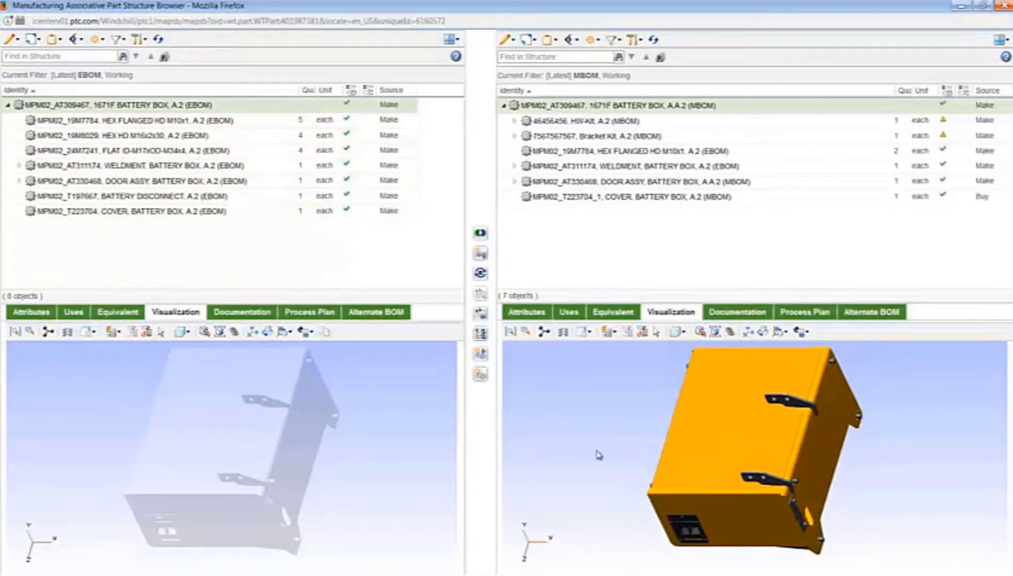
pyautogui.click(823, 316)
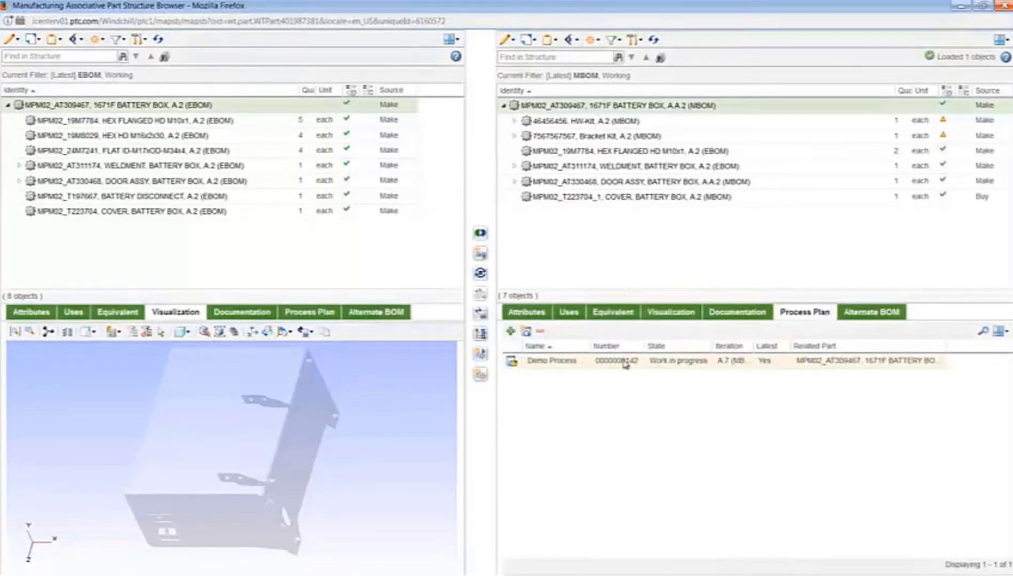
# Step: Open the information page of the Demo Process plan
pyautogui.click(625, 363)
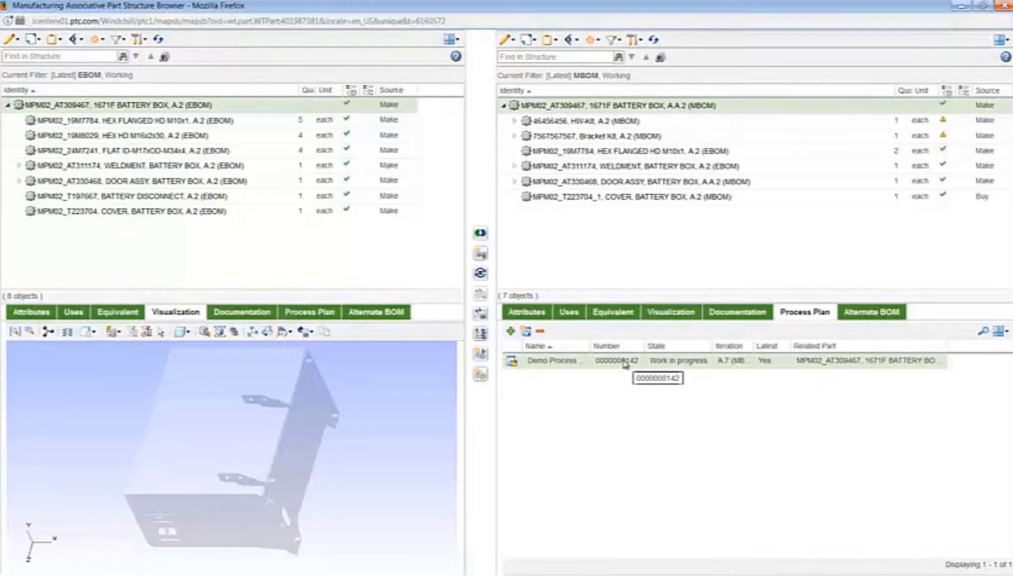
pyautogui.rightClick(625, 363)
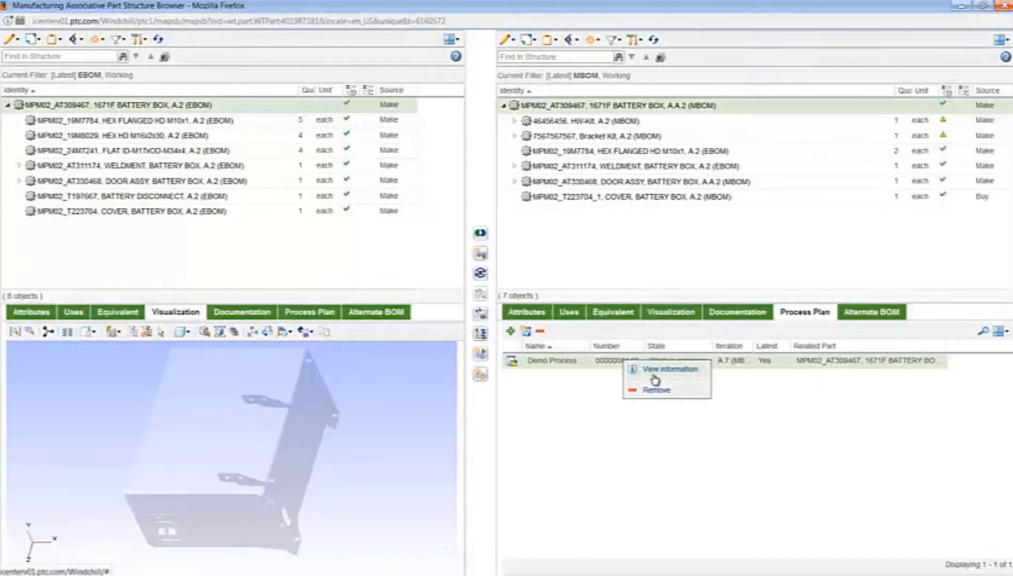
pyautogui.click(654, 379)
pyautogui.rightClick(655, 361)
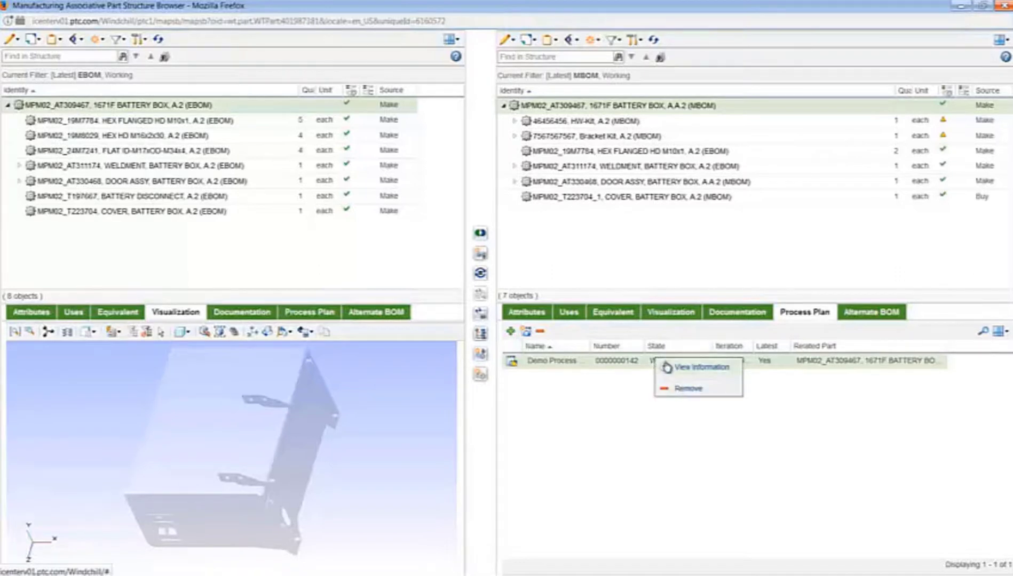
pyautogui.click(667, 367)
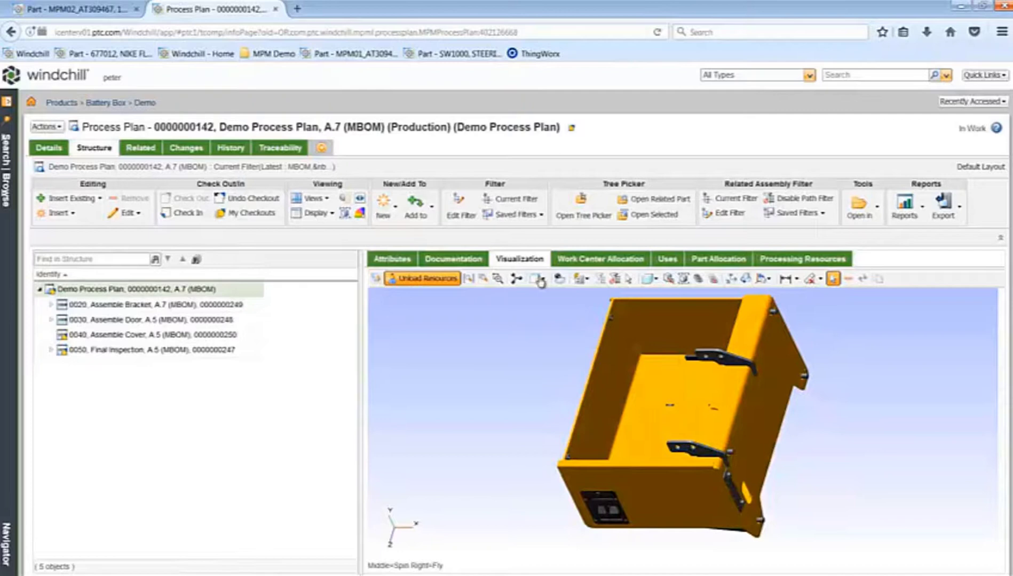
pyautogui.click(364, 203)
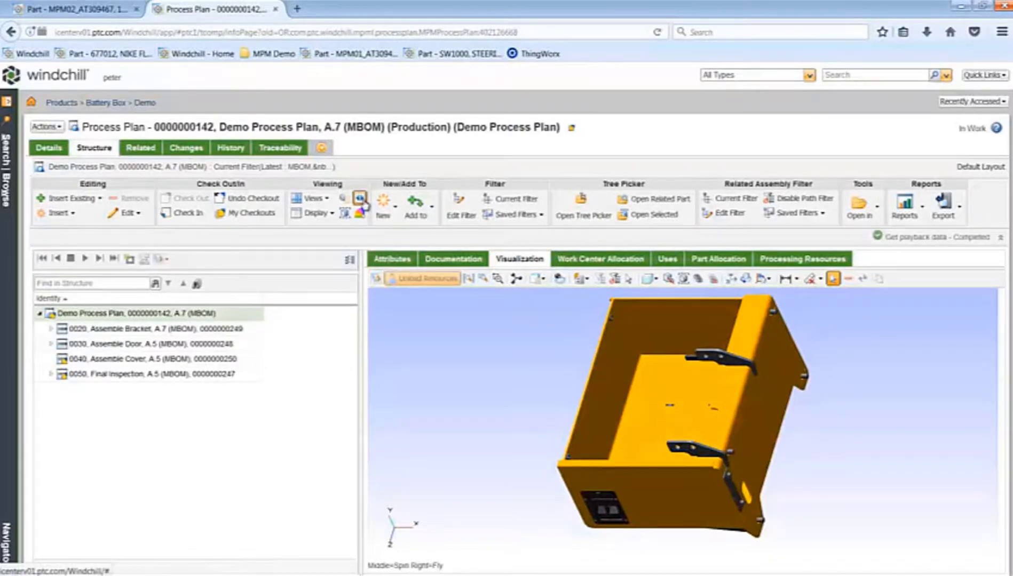
pyautogui.click(102, 260)
pyautogui.click(102, 260)
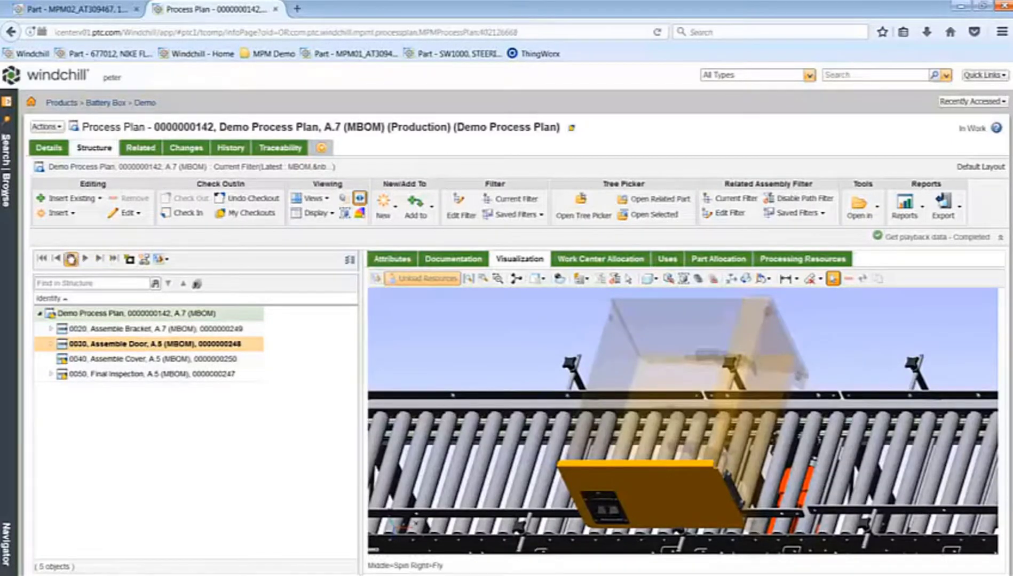
pyautogui.click(59, 260)
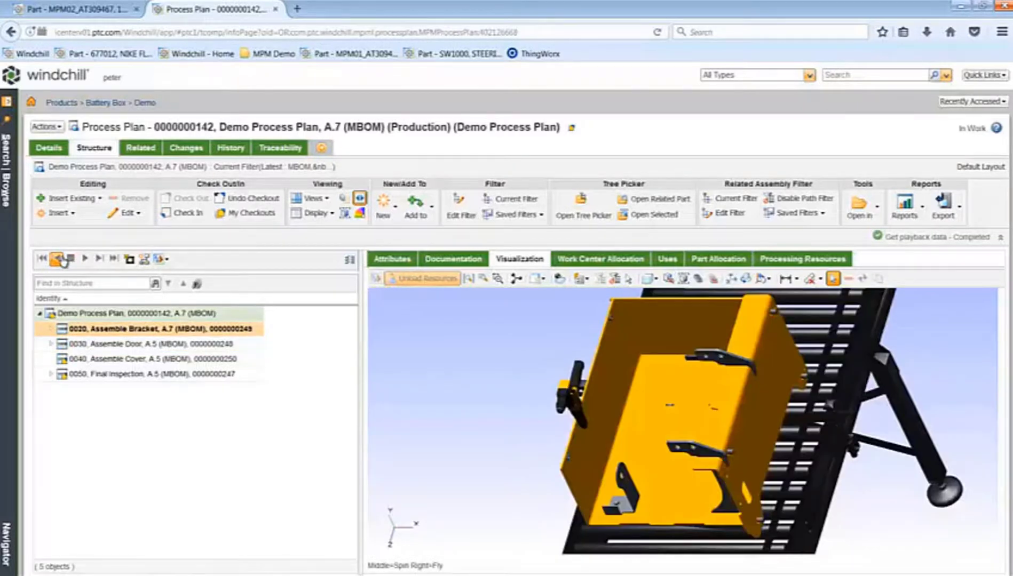
pyautogui.click(360, 199)
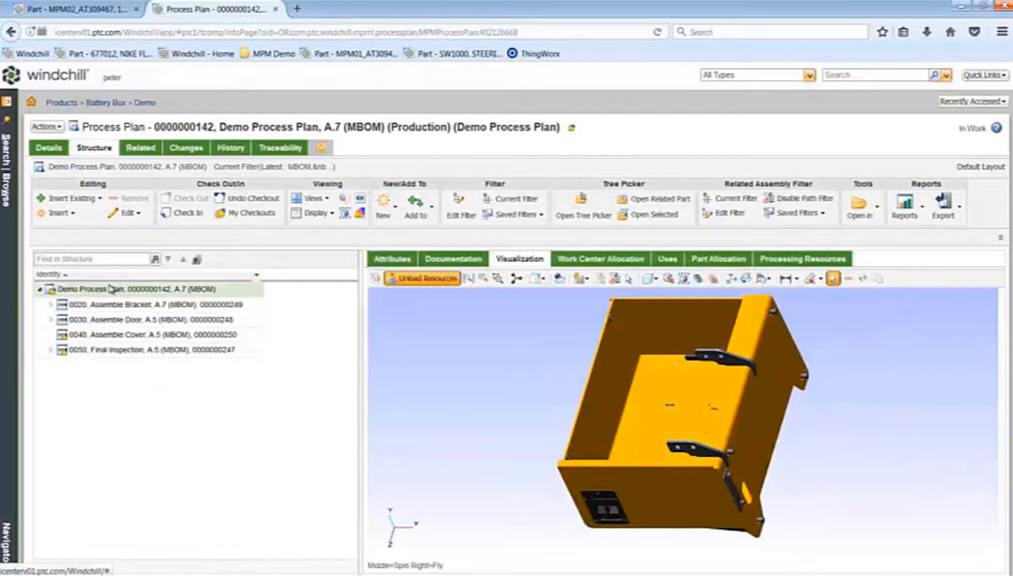
pyautogui.click(52, 305)
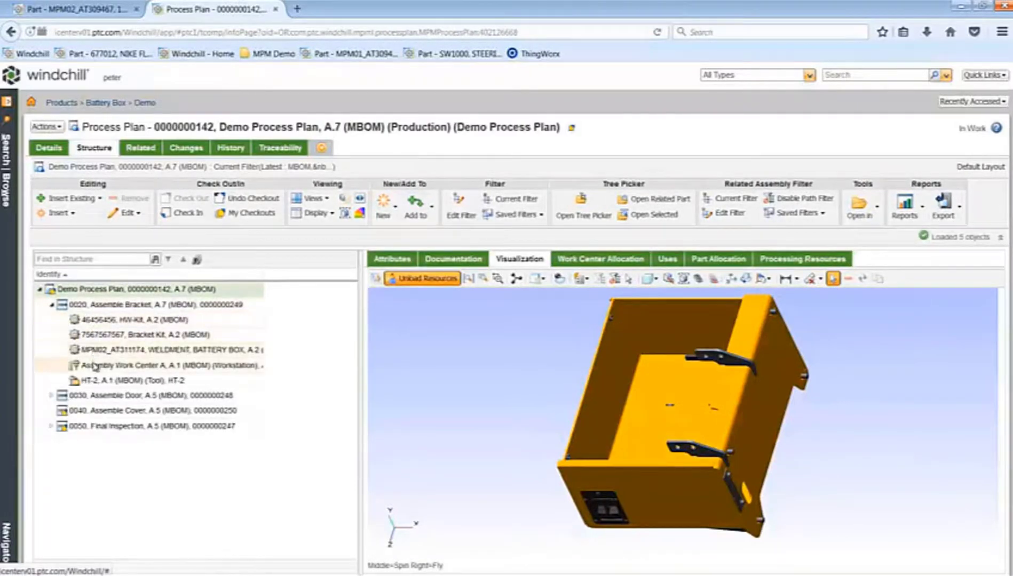
pyautogui.click(51, 396)
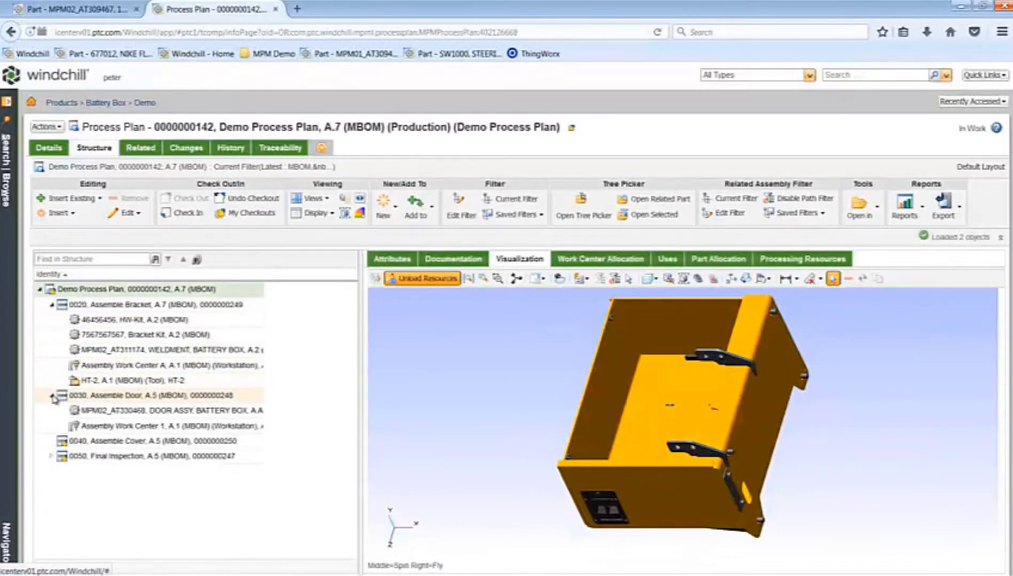
pyautogui.click(52, 396)
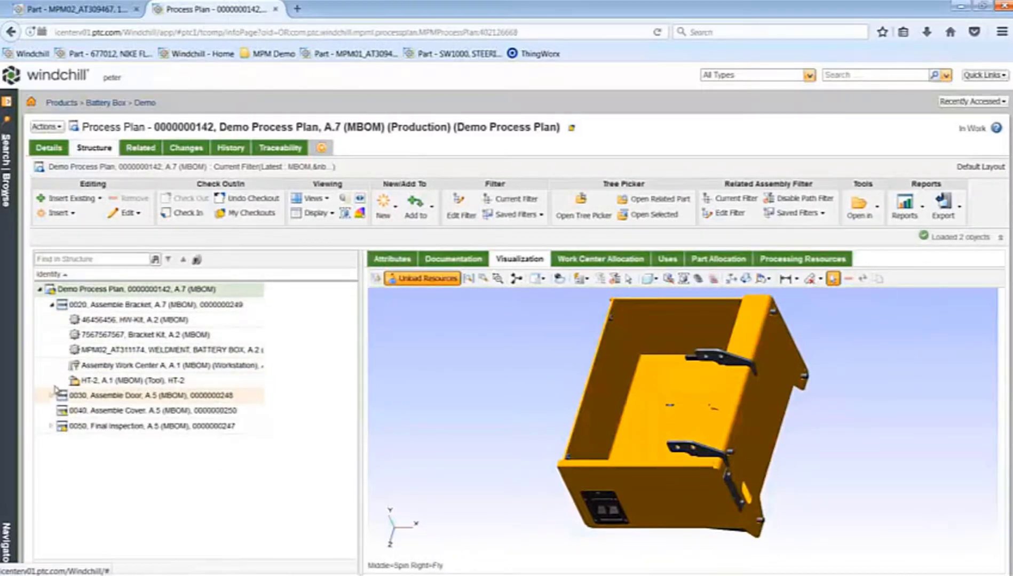
pyautogui.click(52, 305)
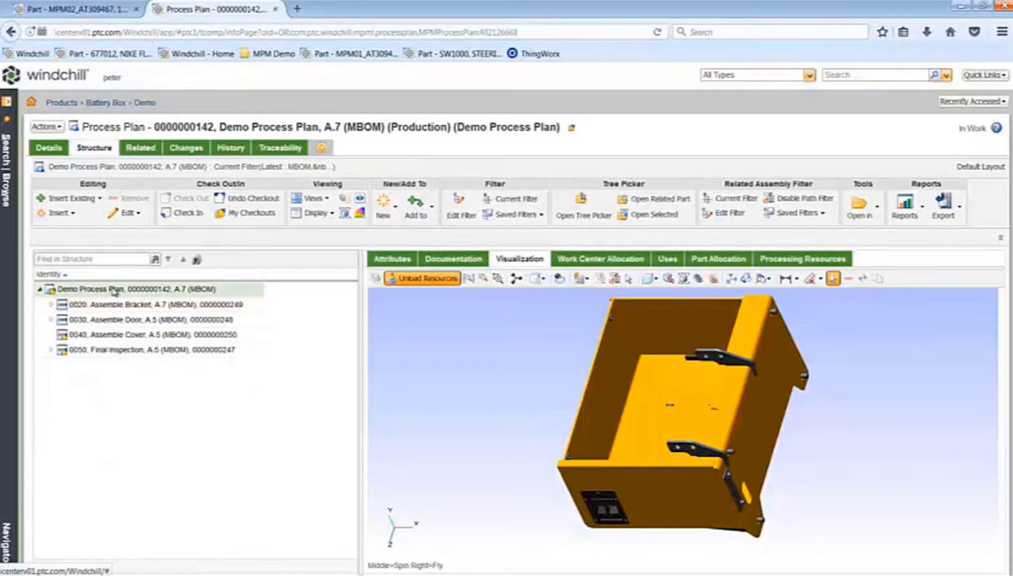
# Step: Open the related battery box MBOM beside the plan and turn on Display Part Allocation Status
pyautogui.click(688, 201)
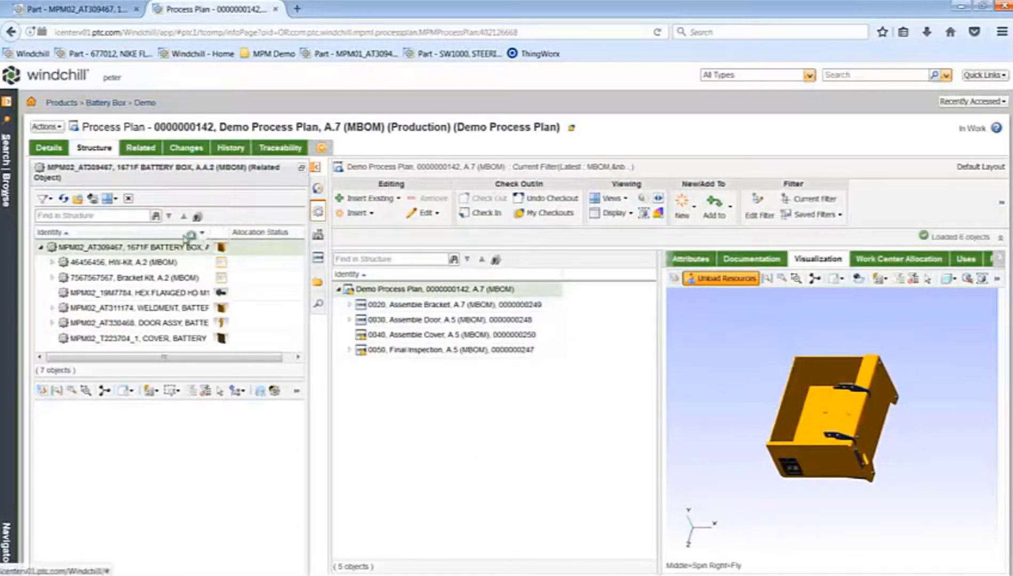
pyautogui.click(94, 199)
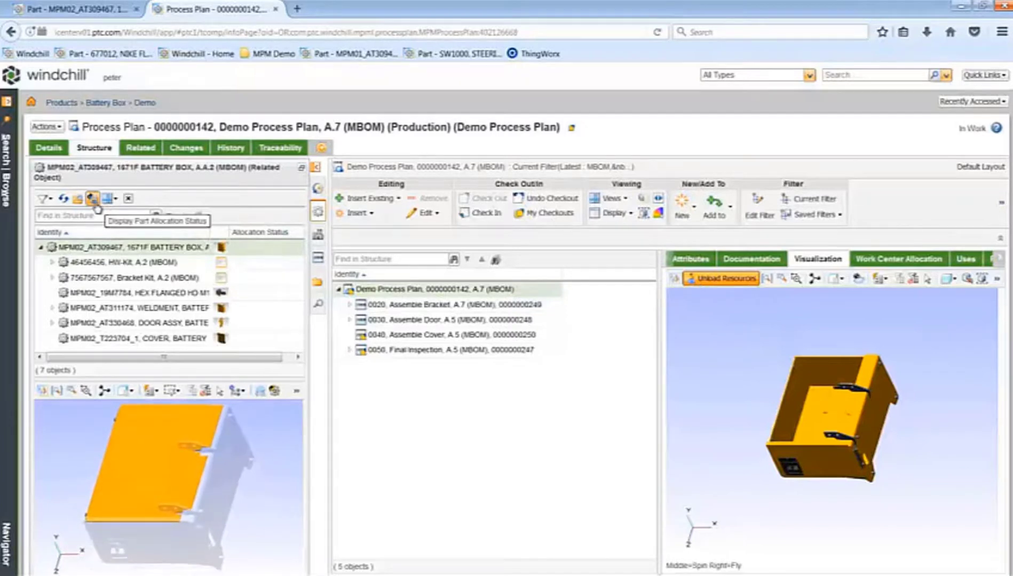
pyautogui.click(95, 203)
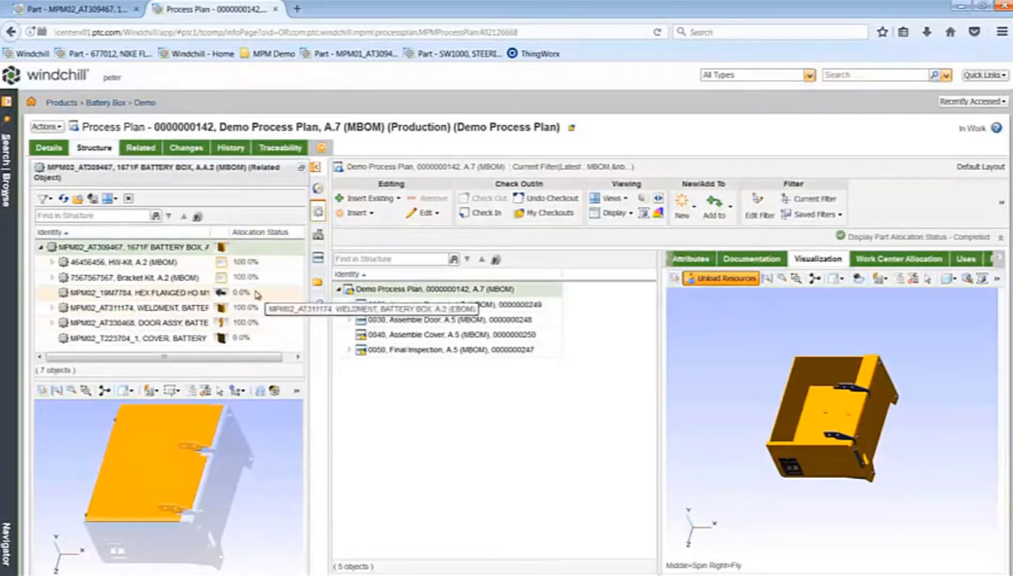
# Step: Allocate COVER, BATTERY BOX to operation 0040 Assemble Cover and spin the model to inspect it
pyautogui.click(251, 339)
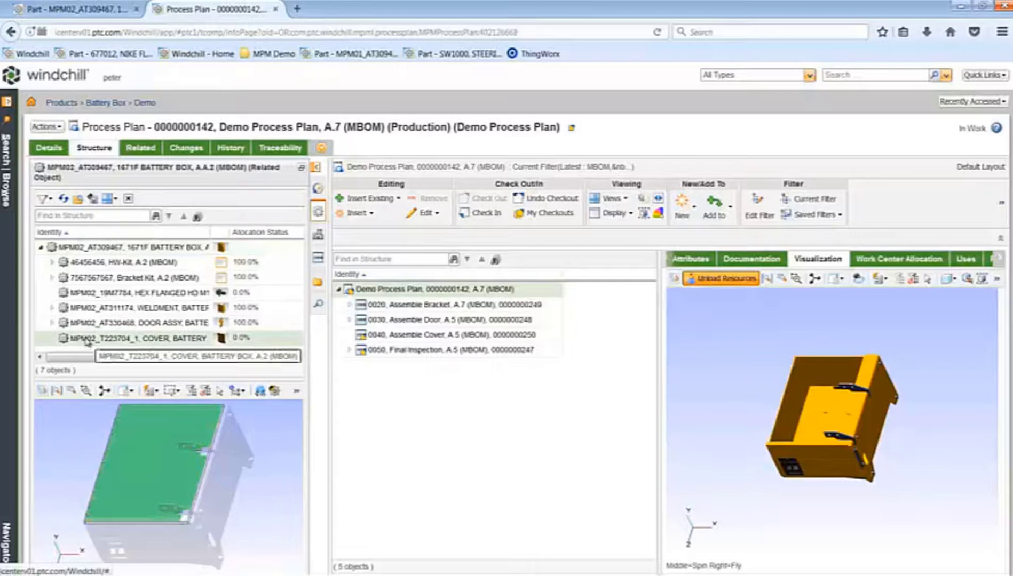
pyautogui.moveTo(87, 342); pyautogui.dragTo(377, 340)
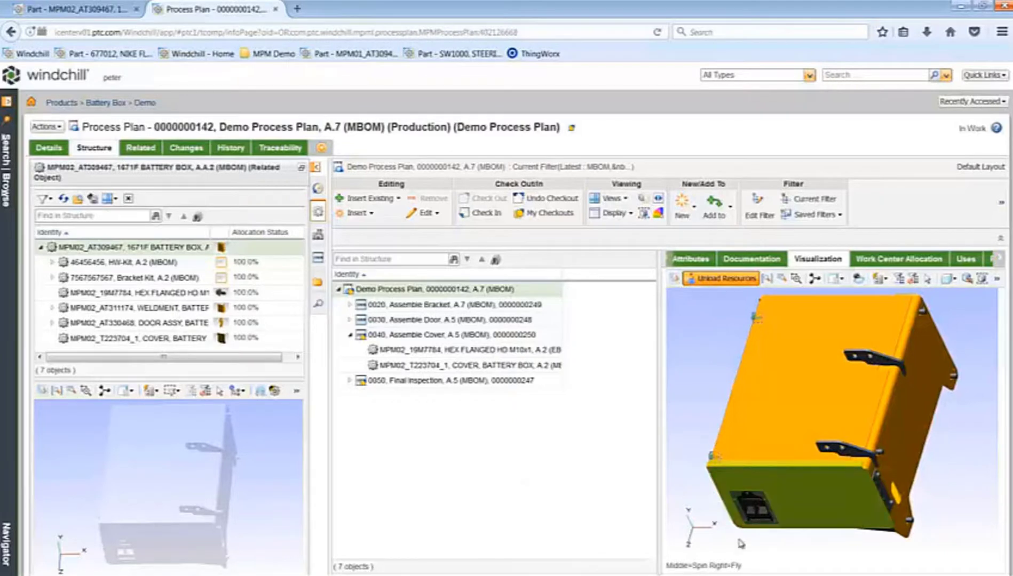
pyautogui.moveTo(738, 540)
pyautogui.mouseDown(button='middle')
pyautogui.moveTo(764, 529)
pyautogui.moveTo(750, 537)
pyautogui.mouseUp(button='middle')
pyautogui.click(860, 547)
pyautogui.moveTo(859, 547); pyautogui.dragTo(848, 553, button='middle')
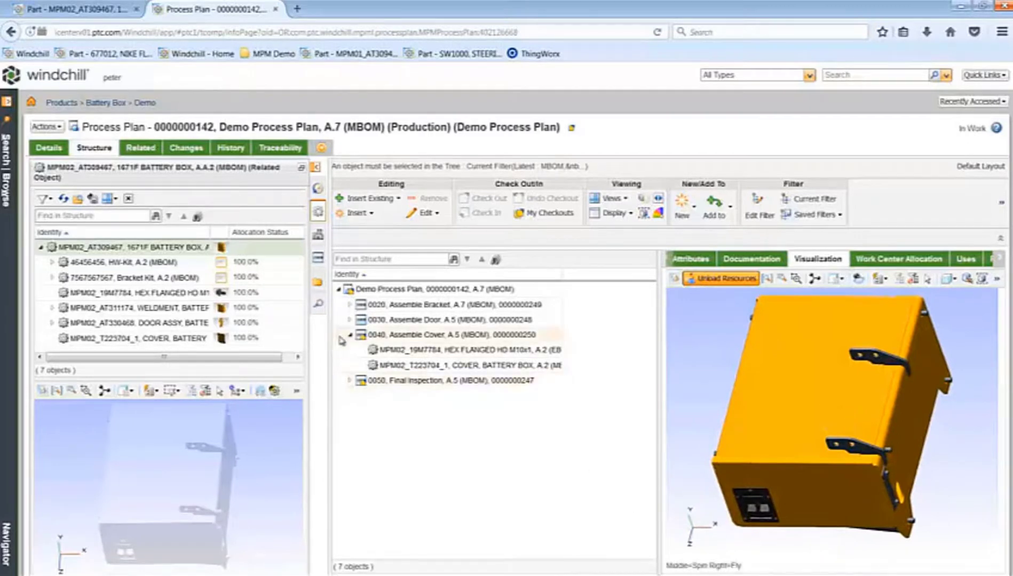
# Step: Load the Plant 1 layout structure related to the plan and orient its 3D model
pyautogui.click(321, 238)
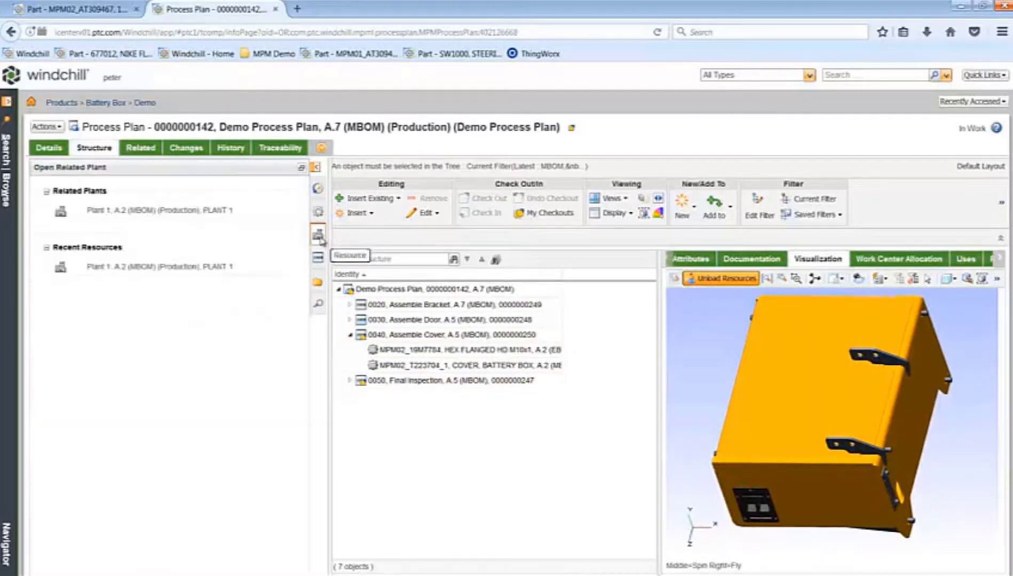
pyautogui.click(146, 214)
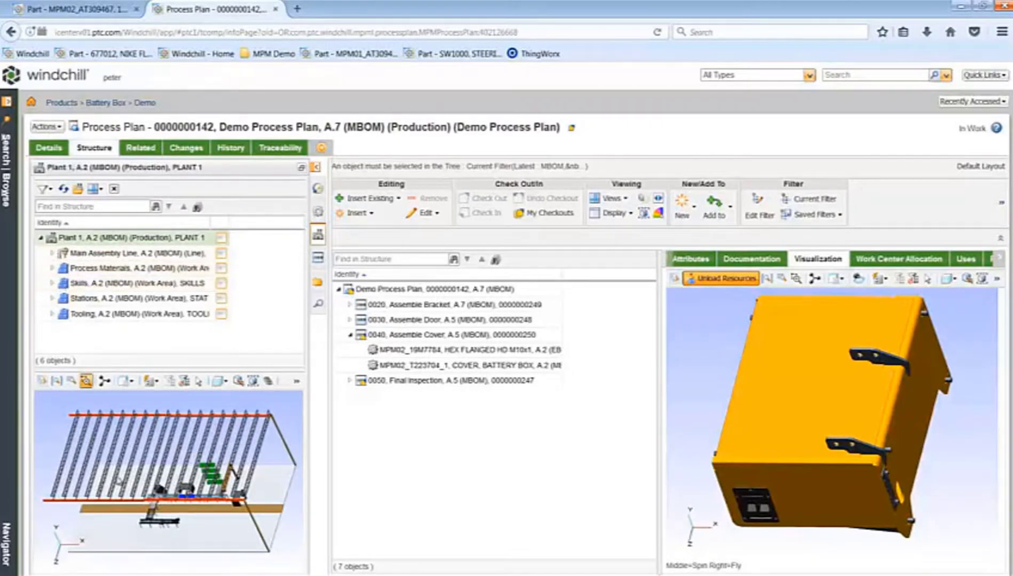
pyautogui.moveTo(160, 548); pyautogui.dragTo(214, 526, button='middle')
pyautogui.scroll(-3, 215, 523)
# Step: Assign Assembly Work Center 2 to Assemble Cover, then collapse that operation
pyautogui.click(226, 486)
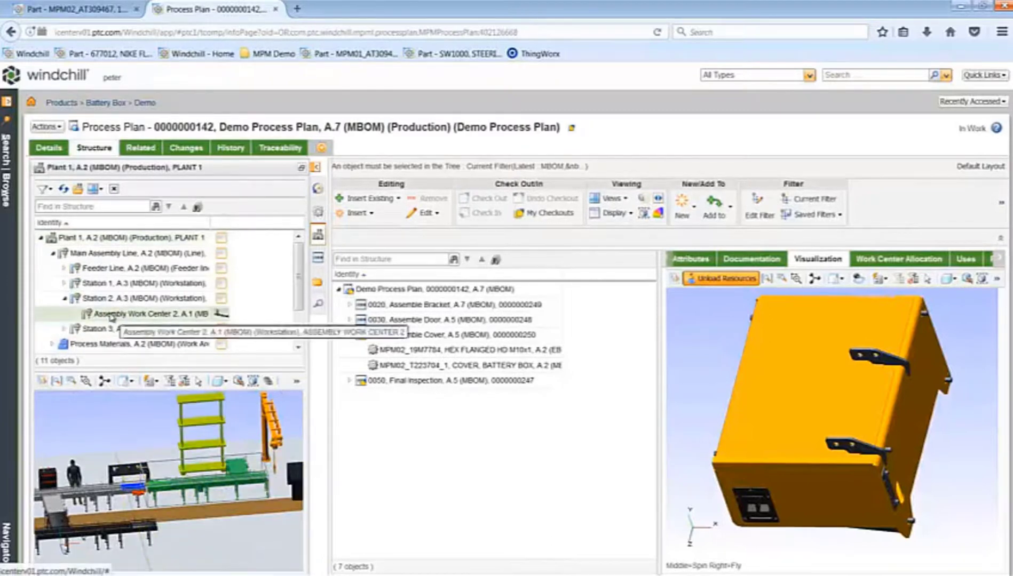
pyautogui.moveTo(91, 315); pyautogui.dragTo(366, 343)
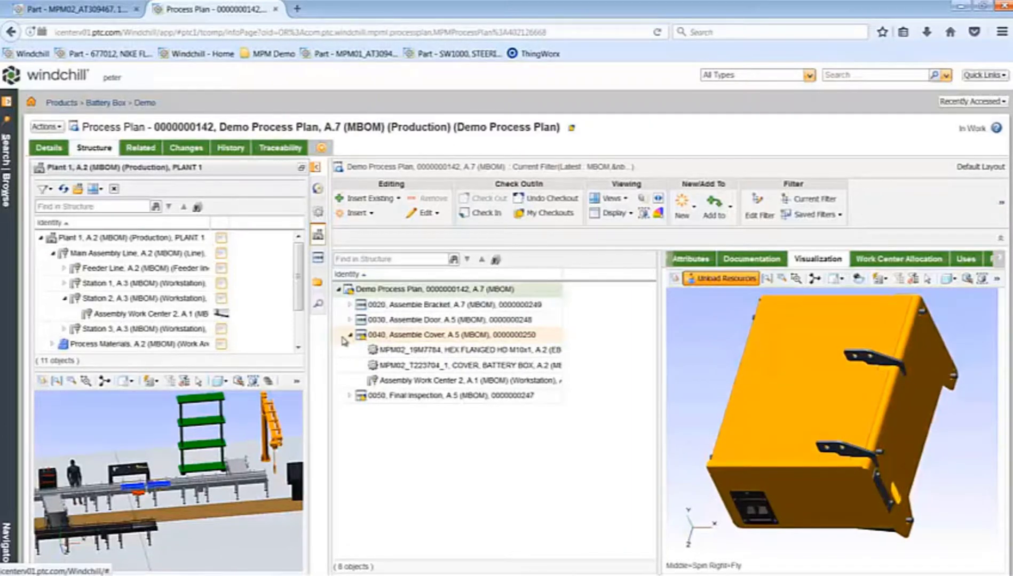
pyautogui.click(351, 335)
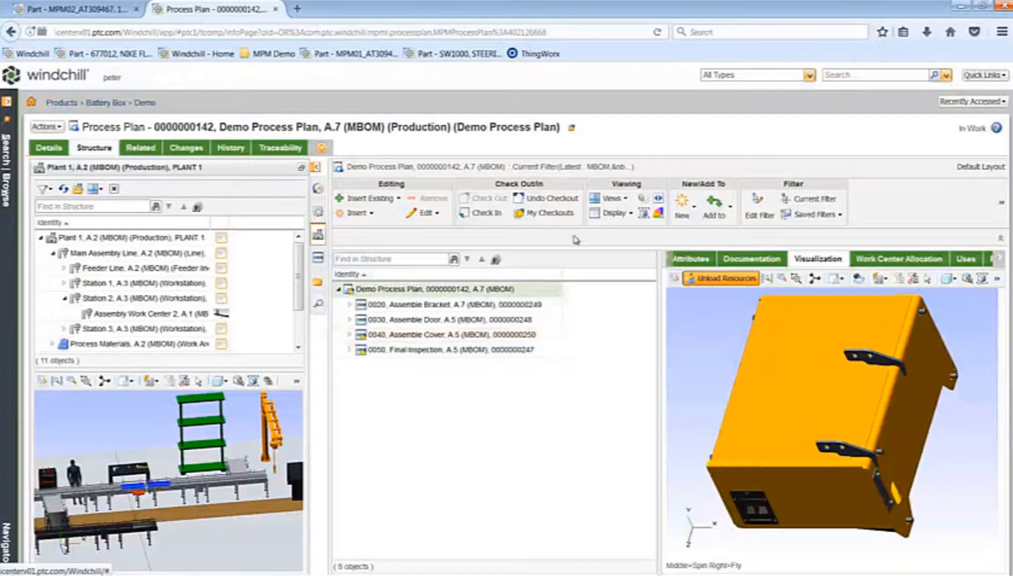
pyautogui.click(658, 198)
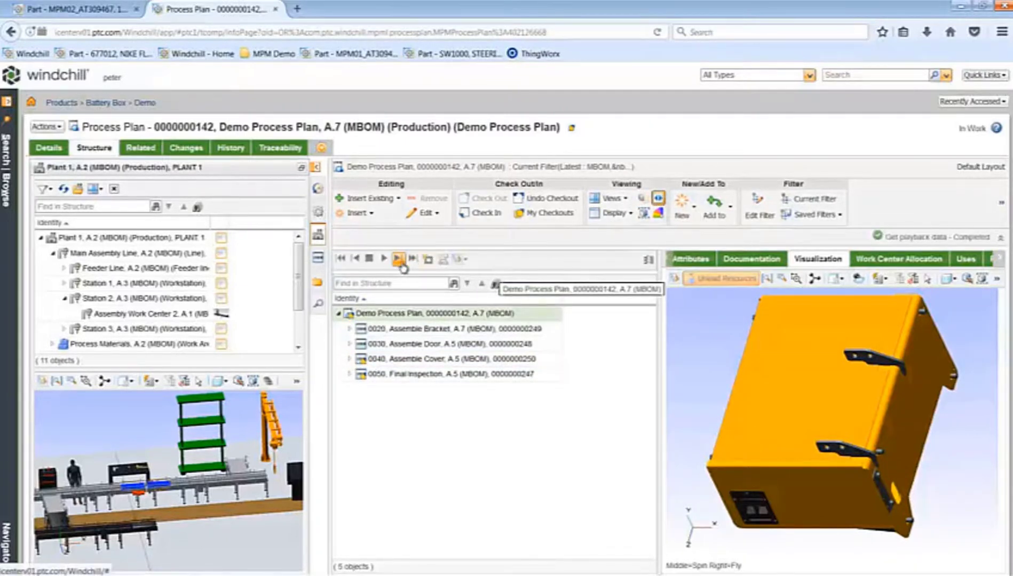
pyautogui.click(398, 259)
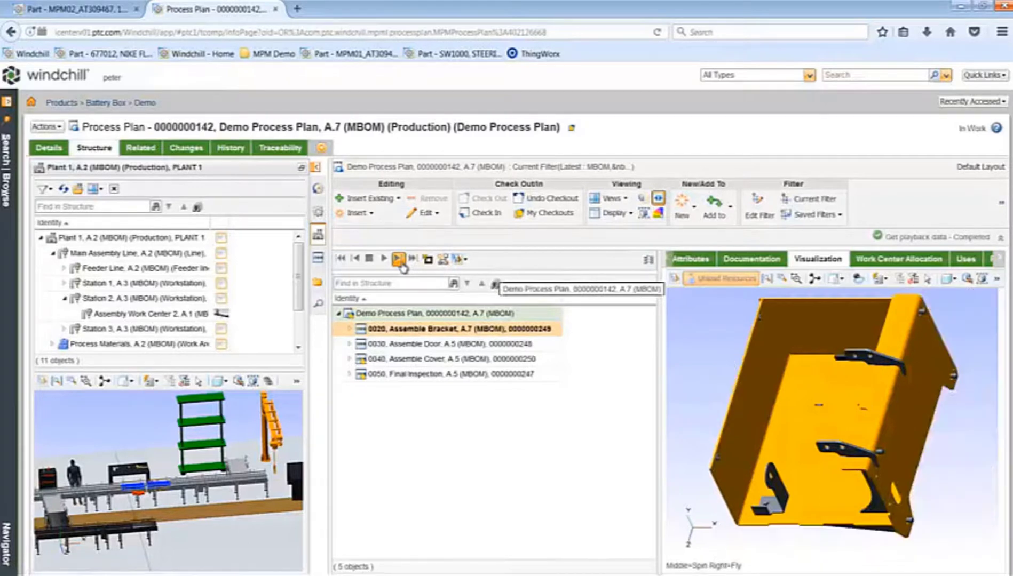
pyautogui.click(398, 259)
pyautogui.click(399, 259)
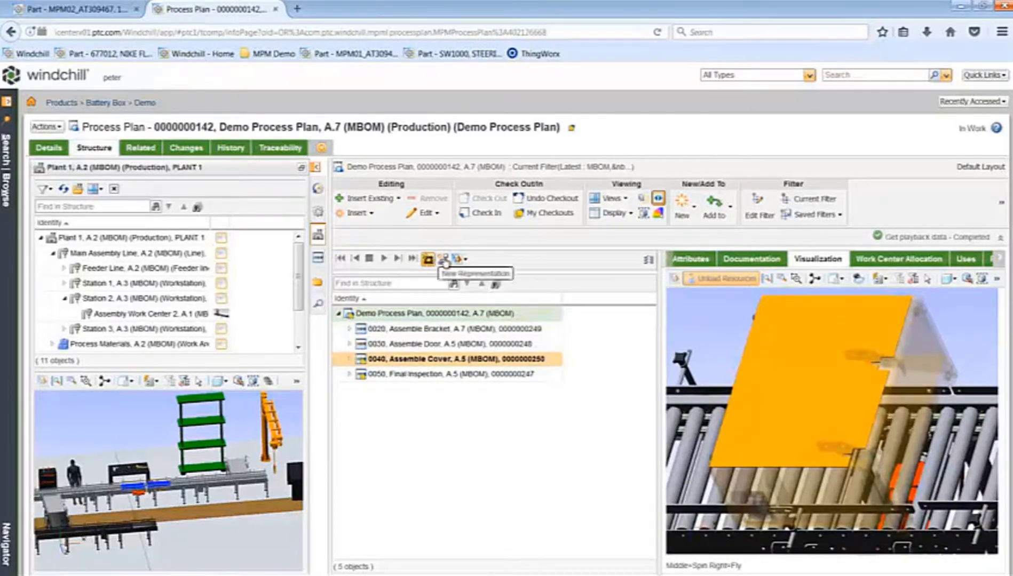
pyautogui.click(660, 200)
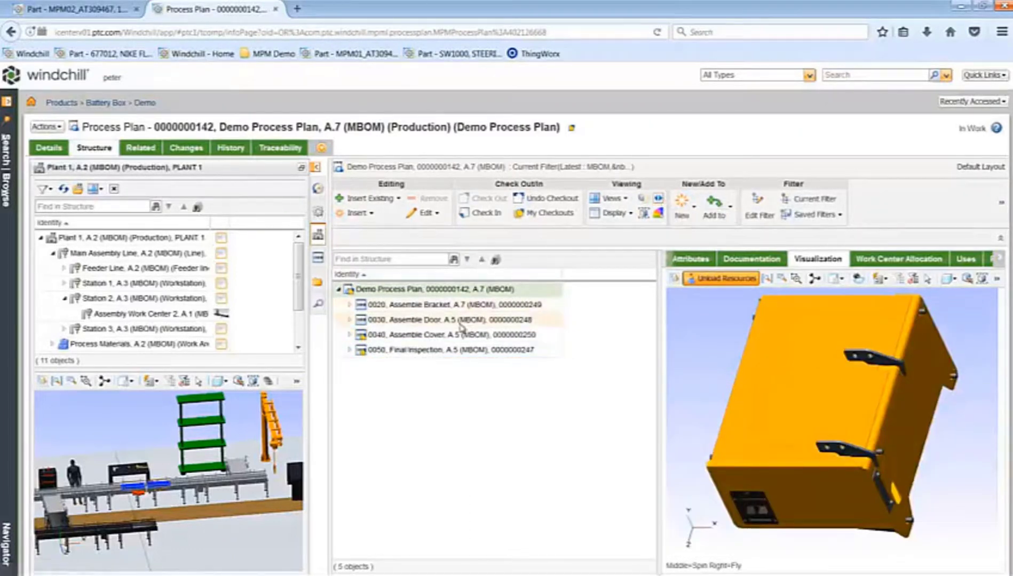
pyautogui.click(461, 336)
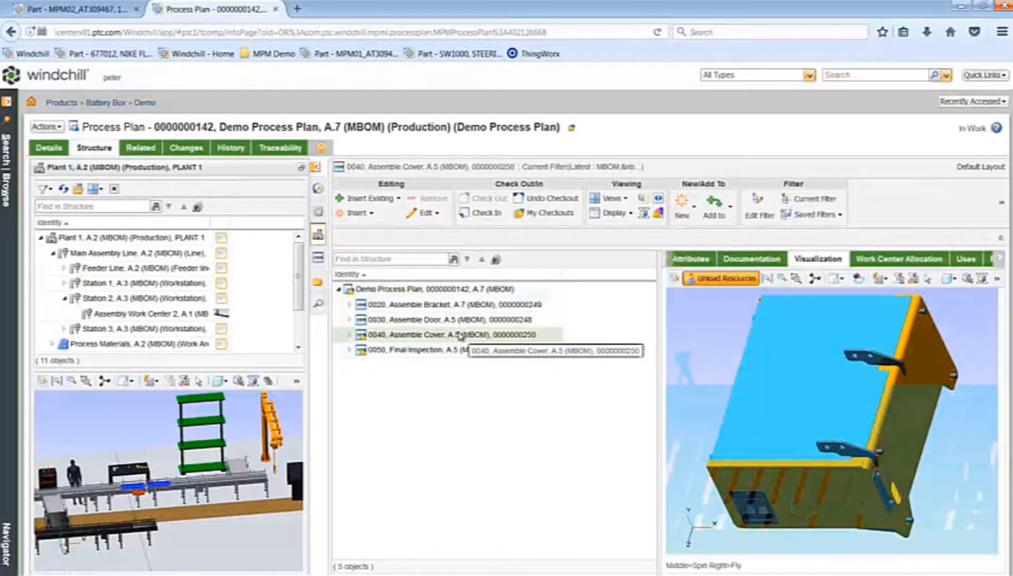
# Step: Open the Assemble Cover figure in the Illustration Editor and show the Assembly Work Cell conveyor
pyautogui.rightClick(460, 336)
pyautogui.moveTo(555, 553)
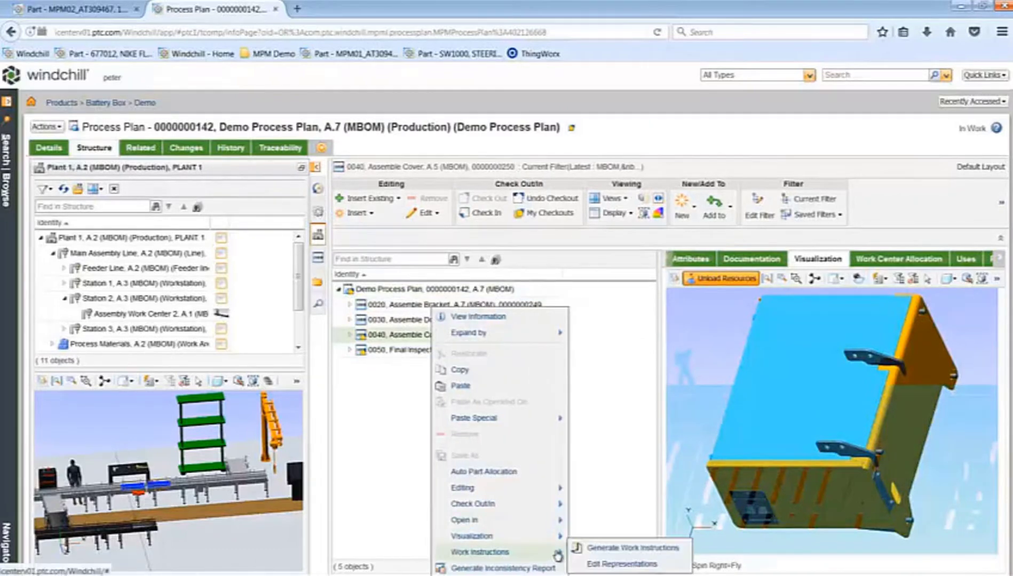
pyautogui.click(629, 565)
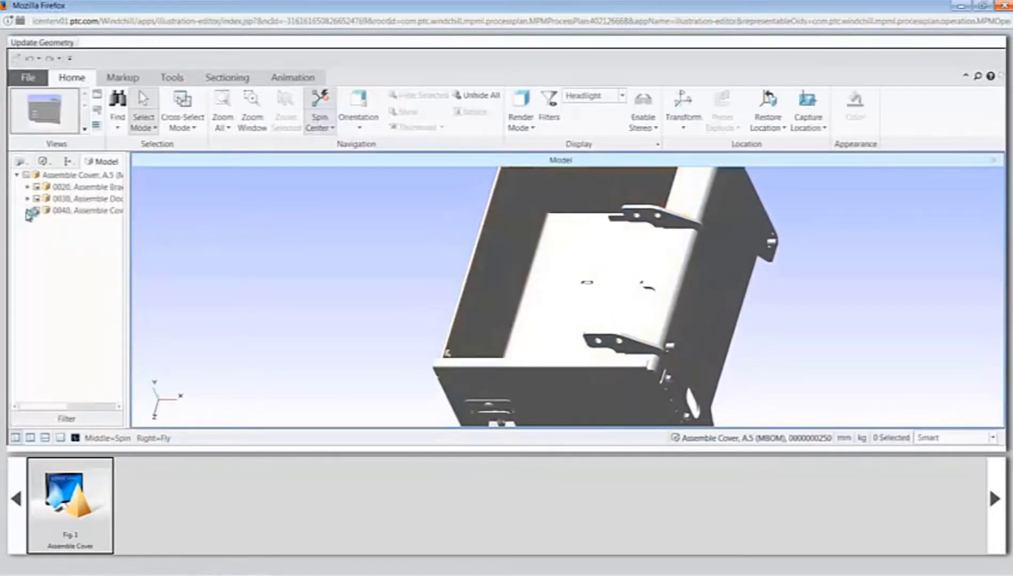
pyautogui.click(42, 212)
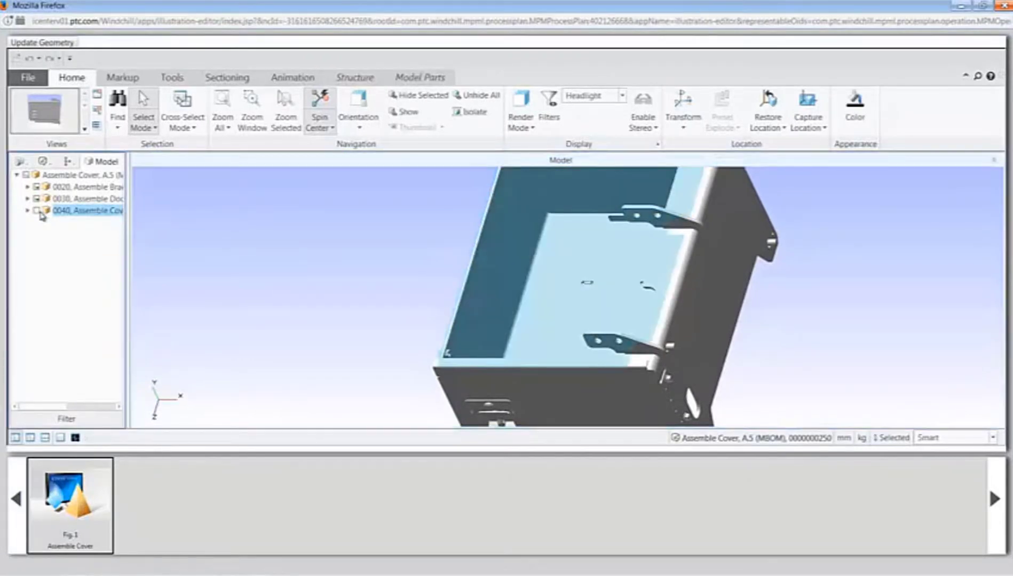
pyautogui.click(191, 220)
pyautogui.click(28, 211)
pyautogui.click(48, 222)
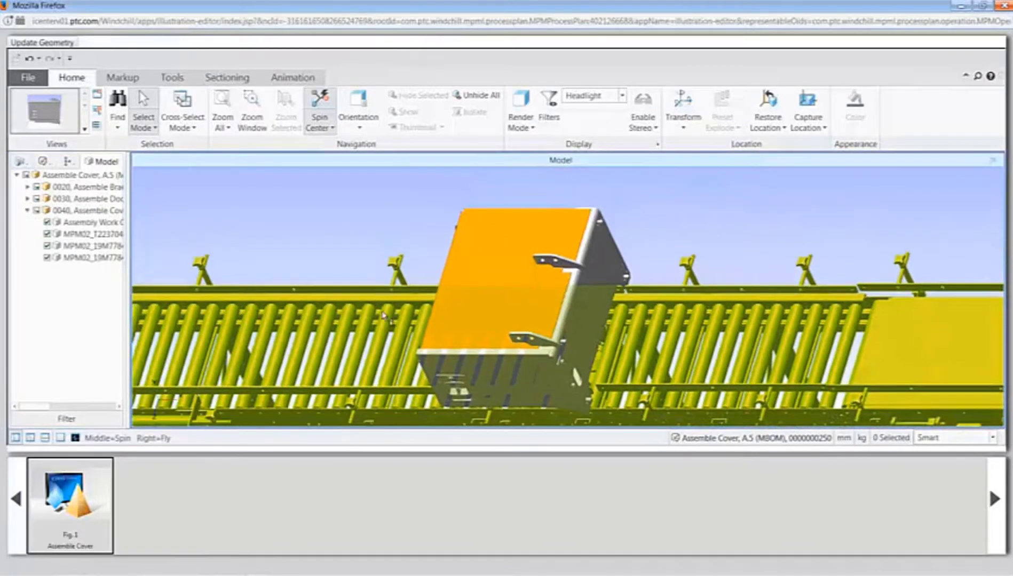
# Step: Move the cover and both bolts 419 mm to the left off the box
pyautogui.click(94, 235)
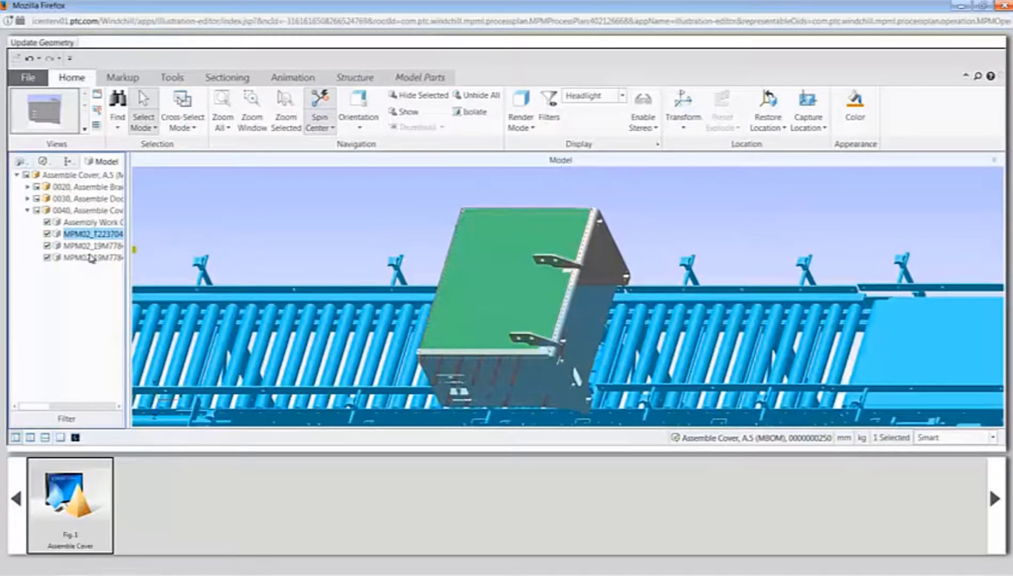
pyautogui.keyDown('shift'); pyautogui.click(93, 258); pyautogui.keyUp('shift')
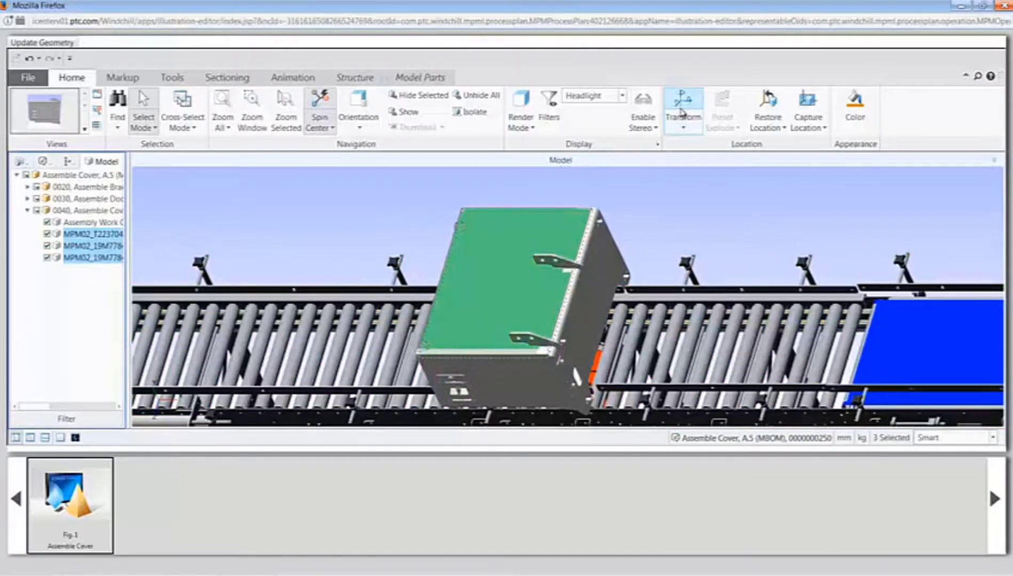
pyautogui.click(683, 106)
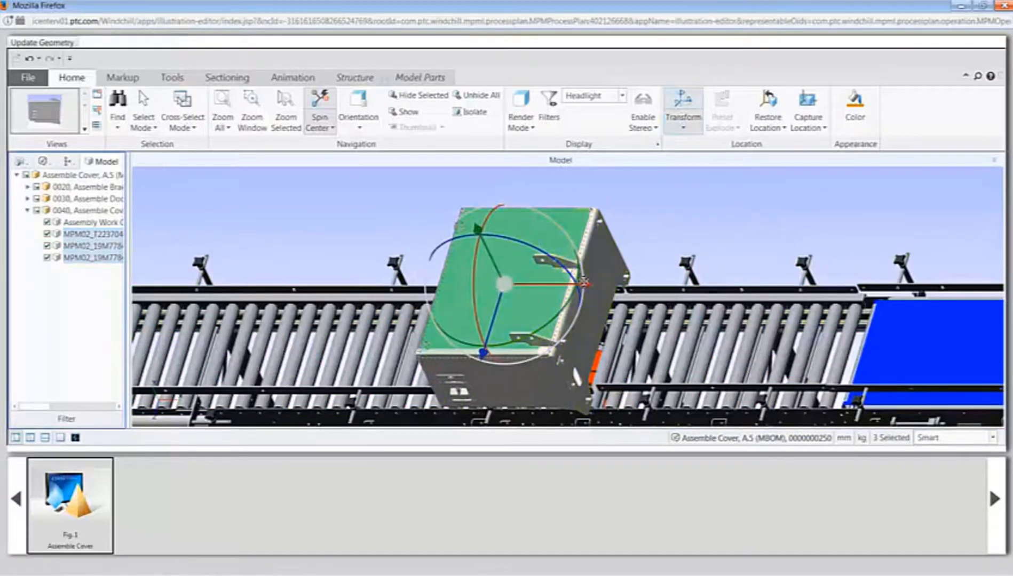
pyautogui.moveTo(580, 281); pyautogui.dragTo(508, 275)
pyautogui.keyDown('shift'); pyautogui.click(117, 244); pyautogui.keyUp('shift')
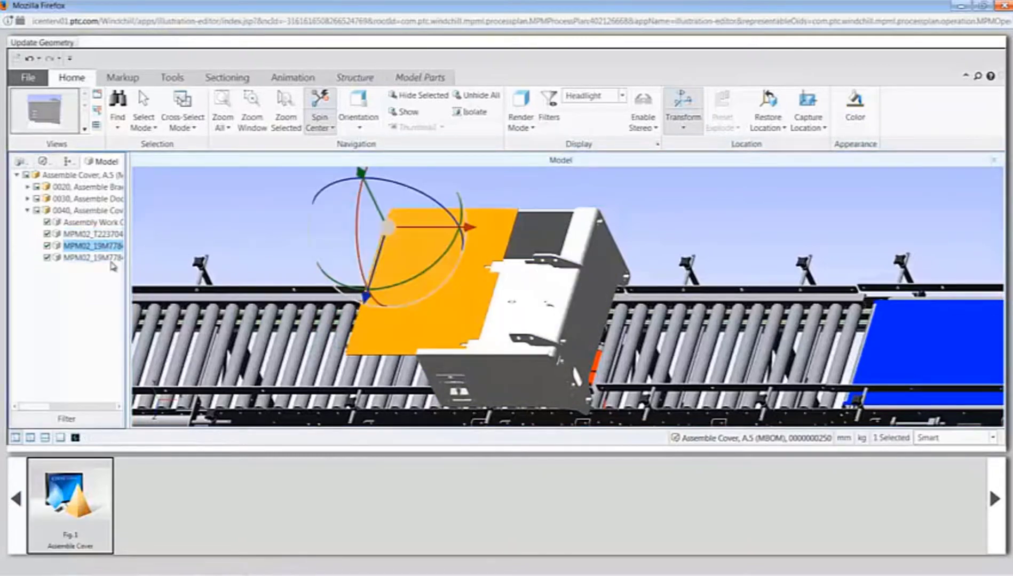
pyautogui.moveTo(422, 288); pyautogui.dragTo(341, 288)
pyautogui.click(259, 208)
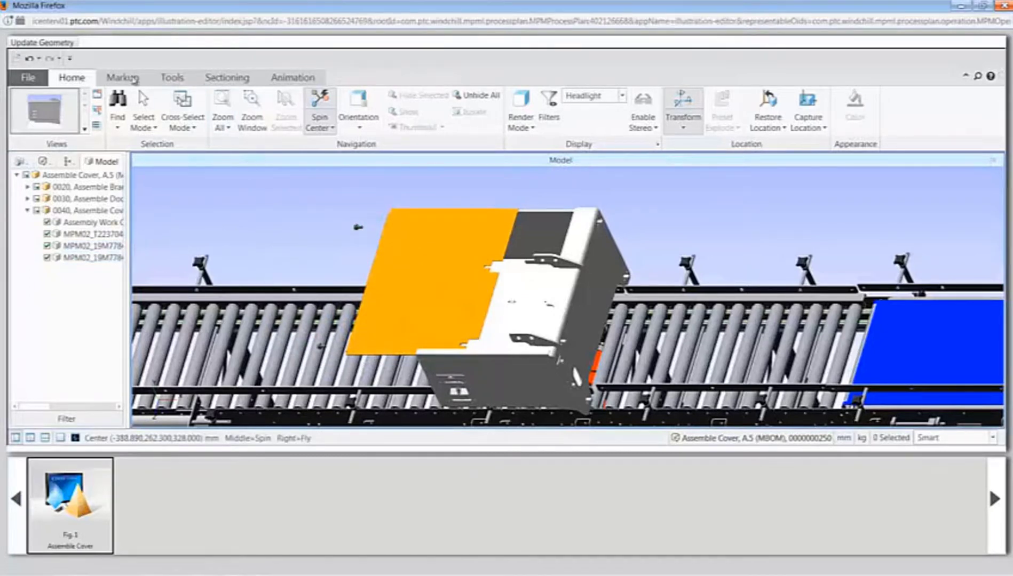
# Step: Save the annotation set and confirm with OK
pyautogui.click(28, 77)
pyautogui.moveTo(88, 176)
pyautogui.click(167, 142)
pyautogui.click(545, 335)
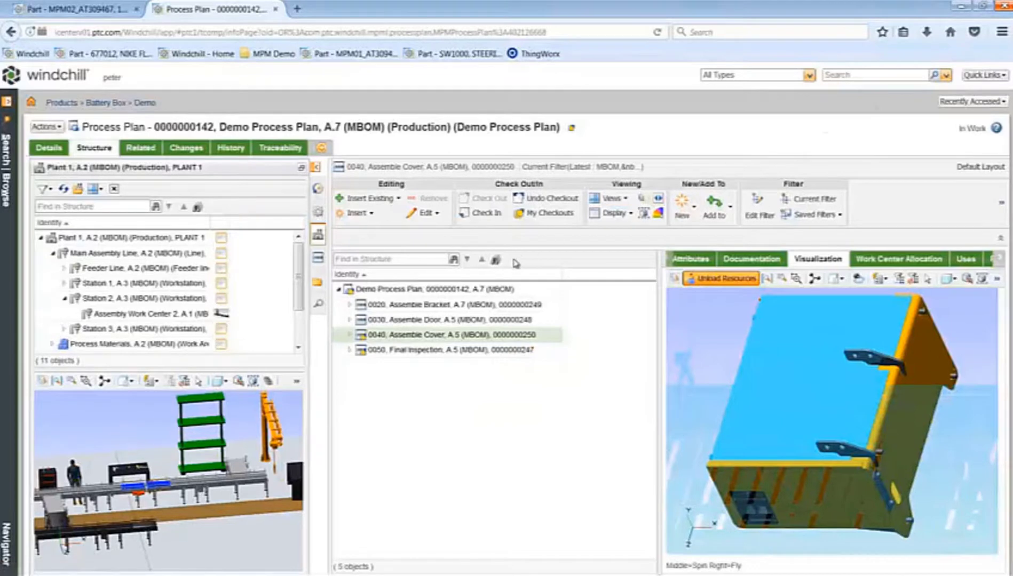
# Step: Display the Demo Process Plan's work instructions, check operation 0040's illustration, then close the report
pyautogui.click(502, 289)
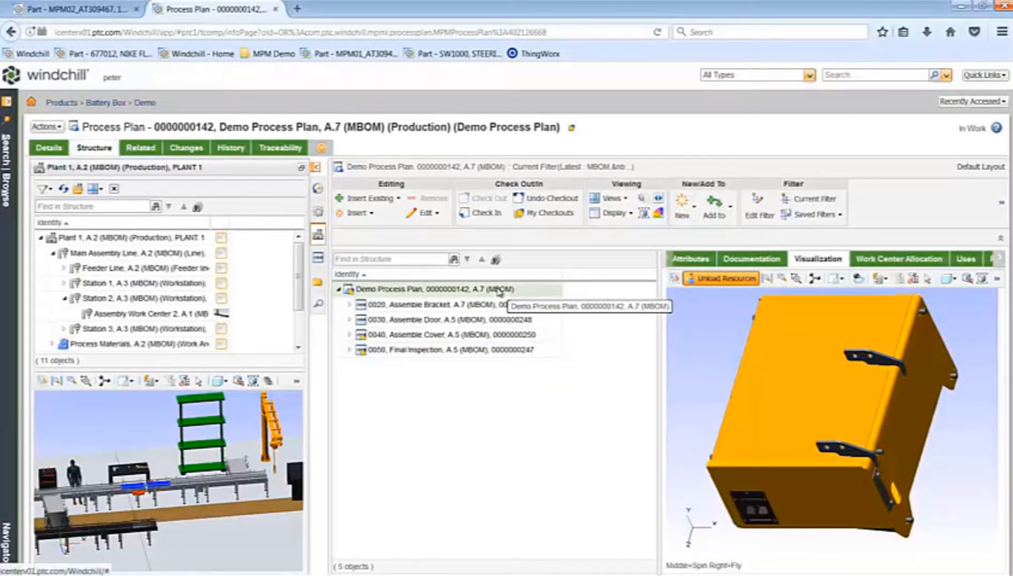
pyautogui.rightClick(499, 291)
pyautogui.moveTo(615, 491)
pyautogui.click(694, 494)
pyautogui.scroll(-5, 544, 512)
pyautogui.scroll(-10, 544, 508)
pyautogui.scroll(-10, 545, 510)
pyautogui.scroll(-2, 546, 511)
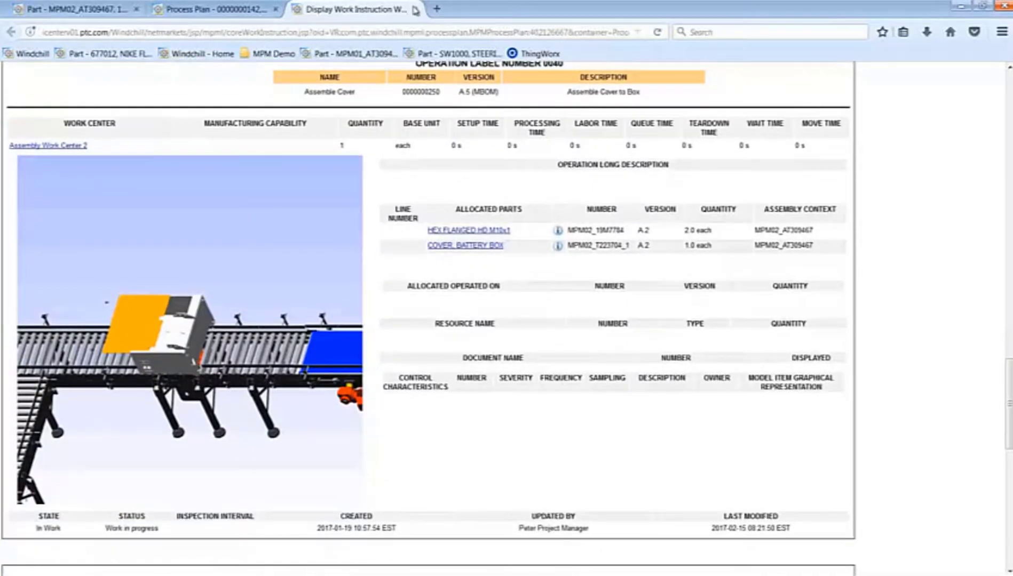
pyautogui.click(415, 10)
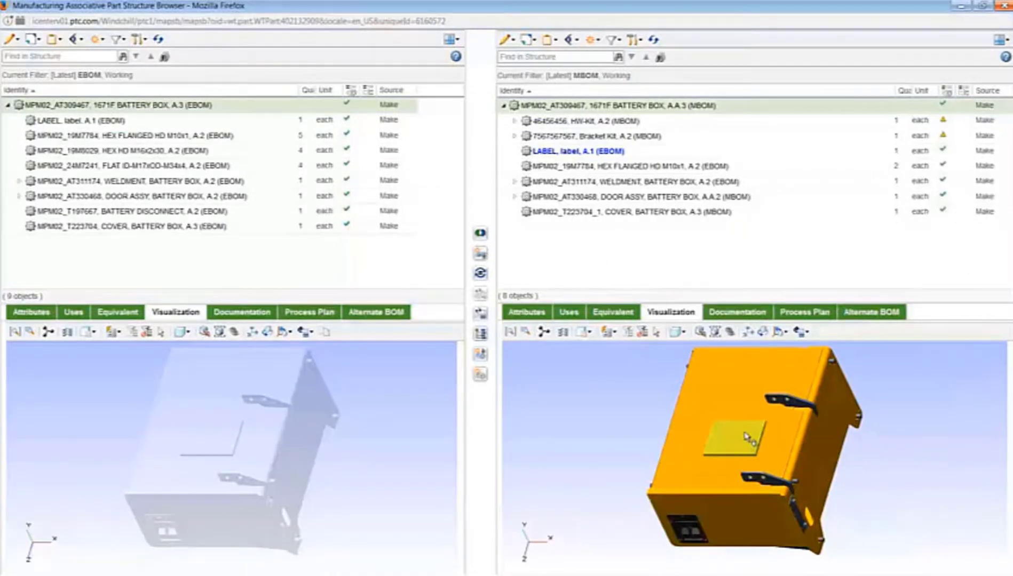
# Step: Move the LABEL plate up and left on the battery box
pyautogui.click(748, 435)
pyautogui.click(748, 332)
pyautogui.moveTo(731, 419); pyautogui.dragTo(697, 364)
pyautogui.click(601, 459)
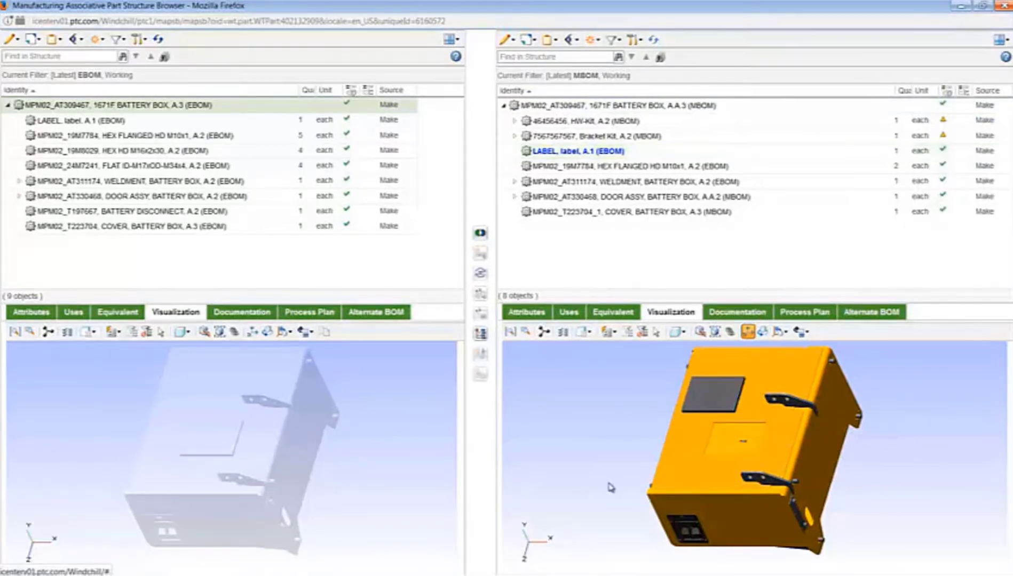
# Step: Restore all parts to their original positions and list the assembly's process plans
pyautogui.click(786, 333)
pyautogui.click(800, 348)
pyautogui.click(797, 313)
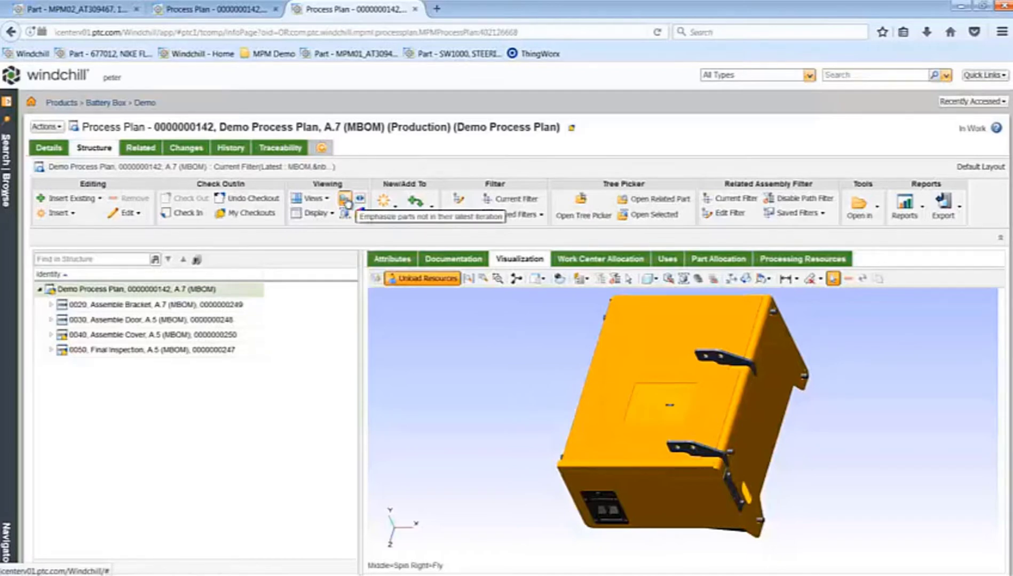
pyautogui.click(345, 202)
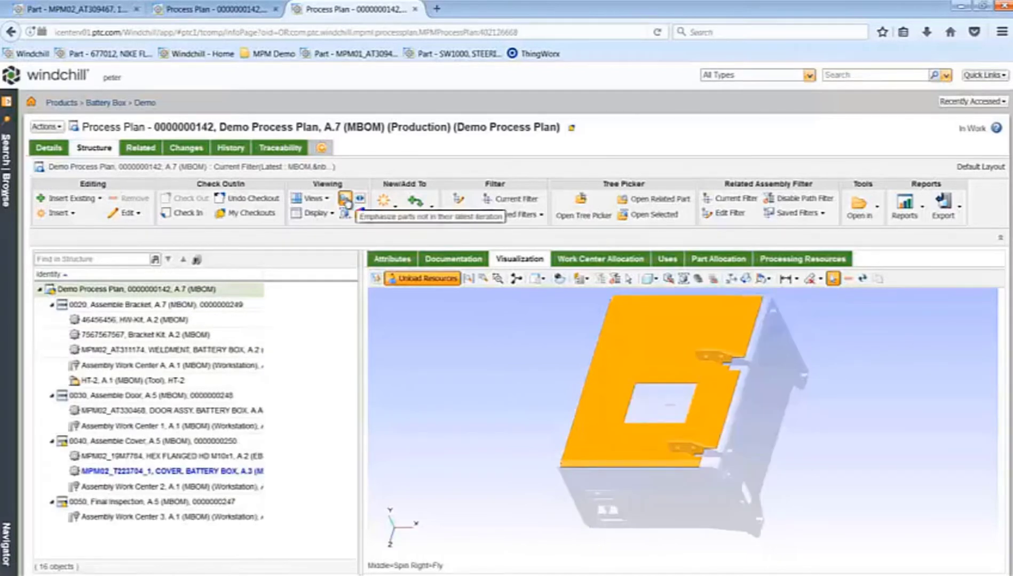
pyautogui.click(235, 470)
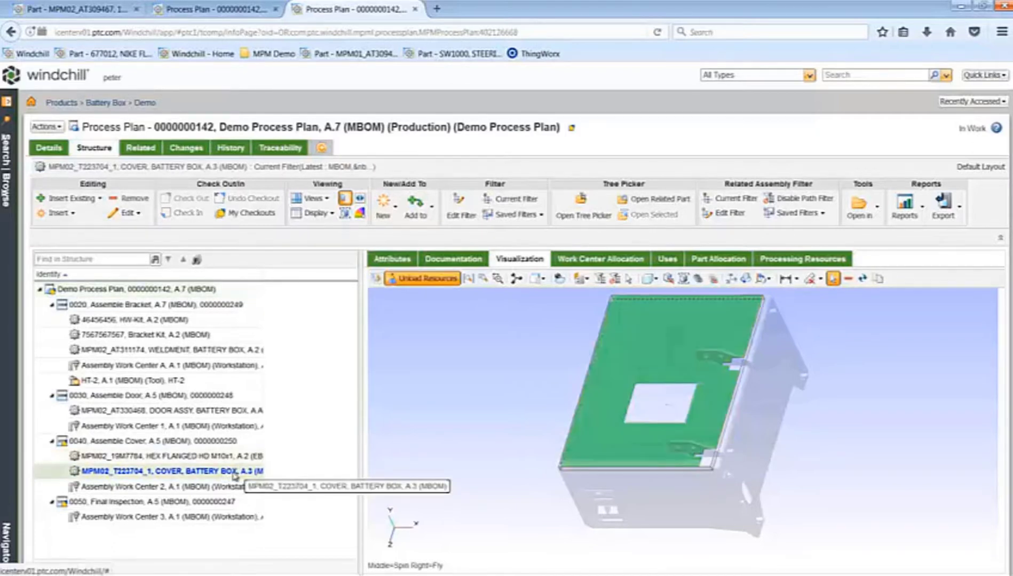
pyautogui.click(465, 384)
pyautogui.click(345, 199)
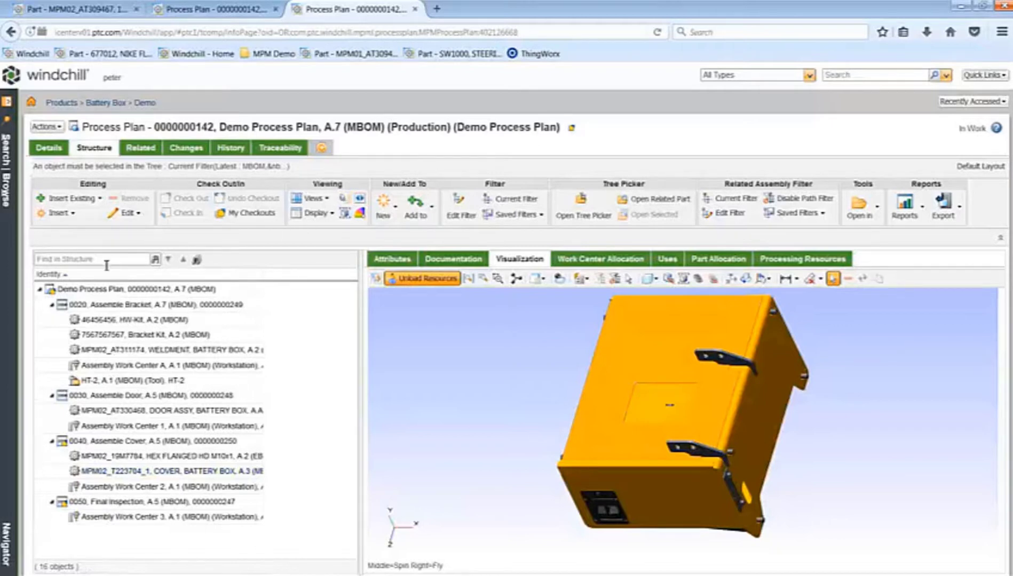
pyautogui.click(51, 305)
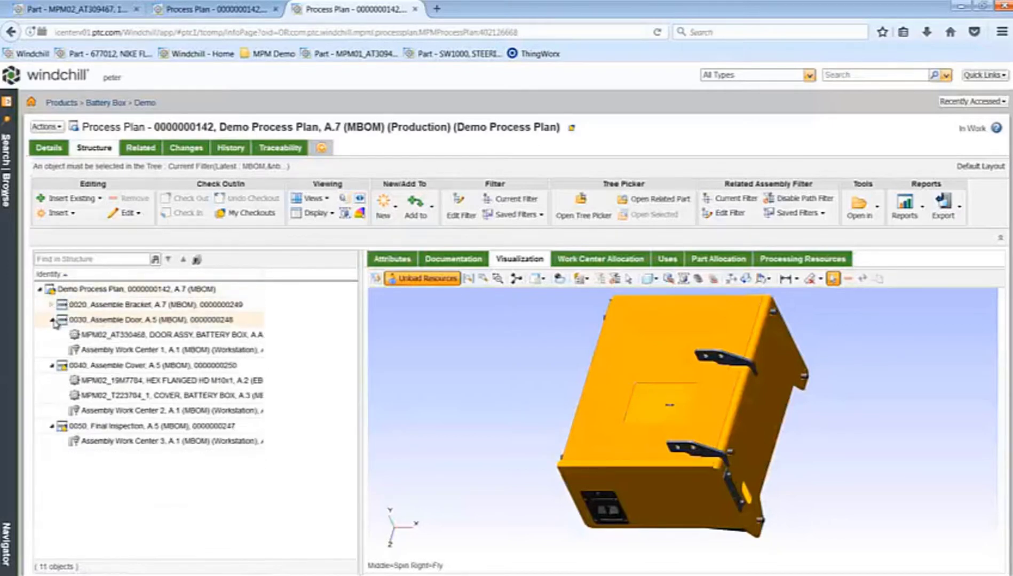
pyautogui.click(51, 321)
pyautogui.click(51, 335)
pyautogui.click(51, 351)
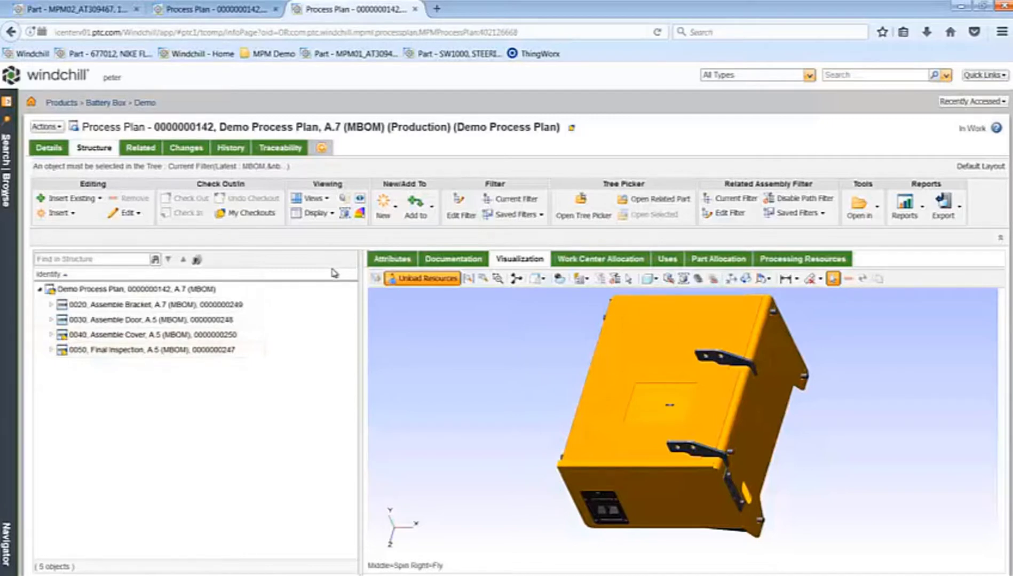
# Step: Open the related battery box part, fit its model, and show each part's allocation status
pyautogui.click(650, 202)
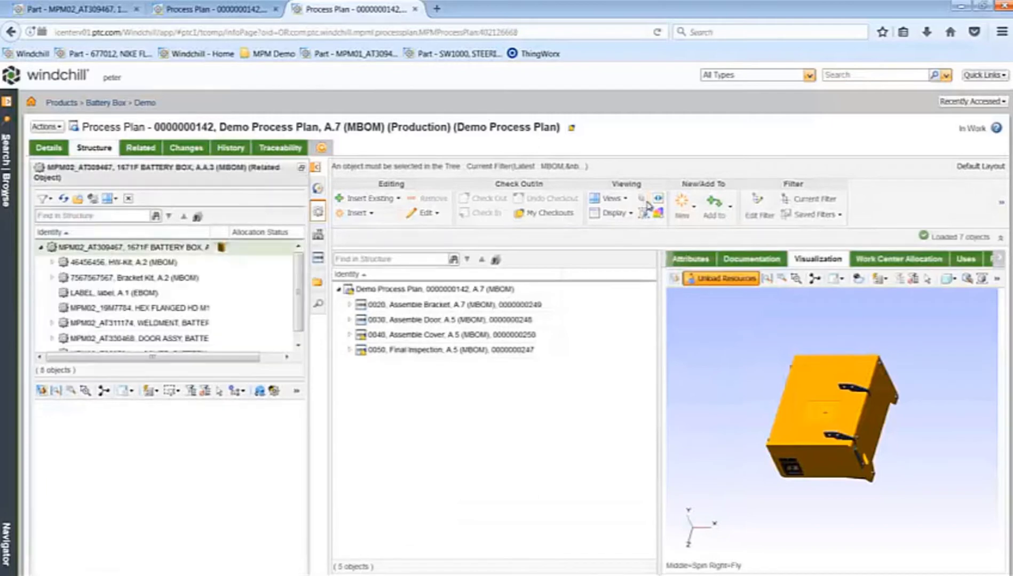
pyautogui.click(770, 283)
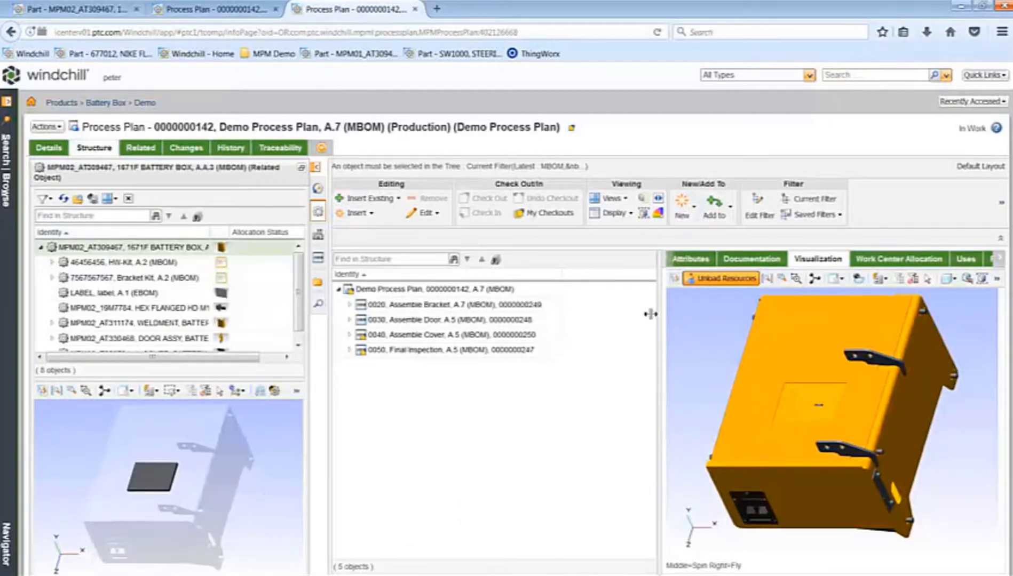
pyautogui.click(93, 200)
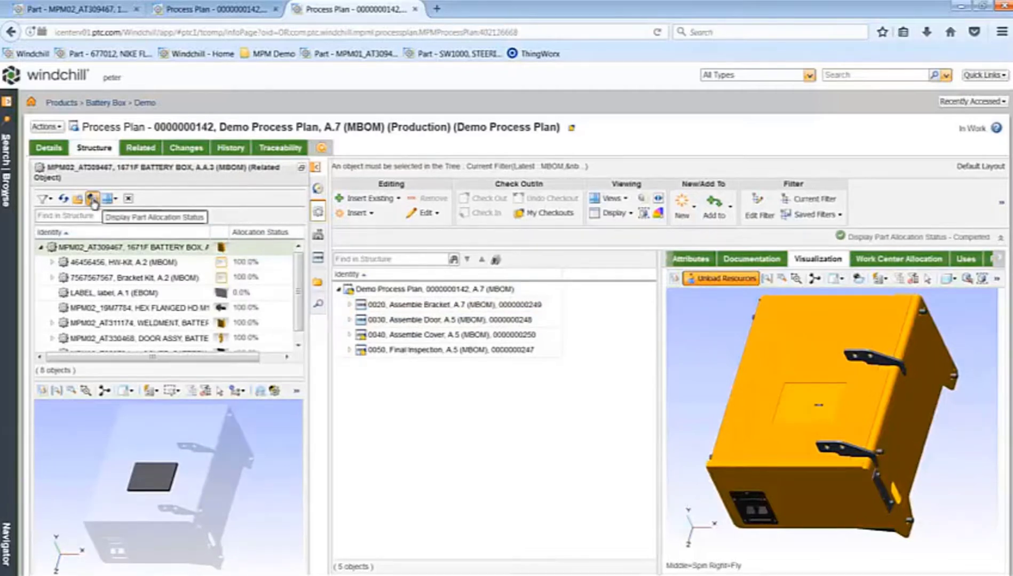
# Step: Select LABEL and confirm it is listed under 0040 Assemble Cover, then collapse the operation
pyautogui.click(251, 295)
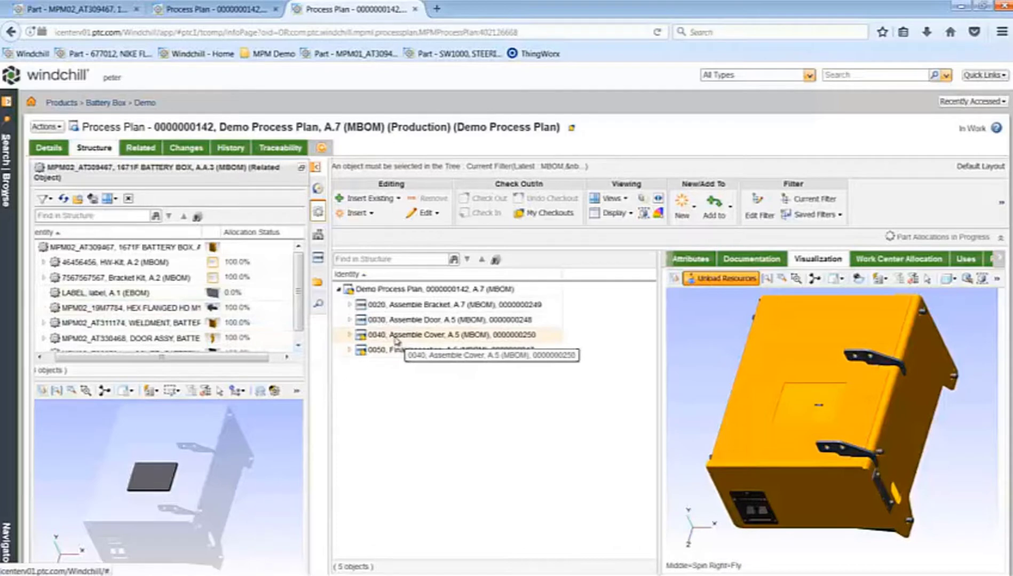
pyautogui.doubleClick(396, 340)
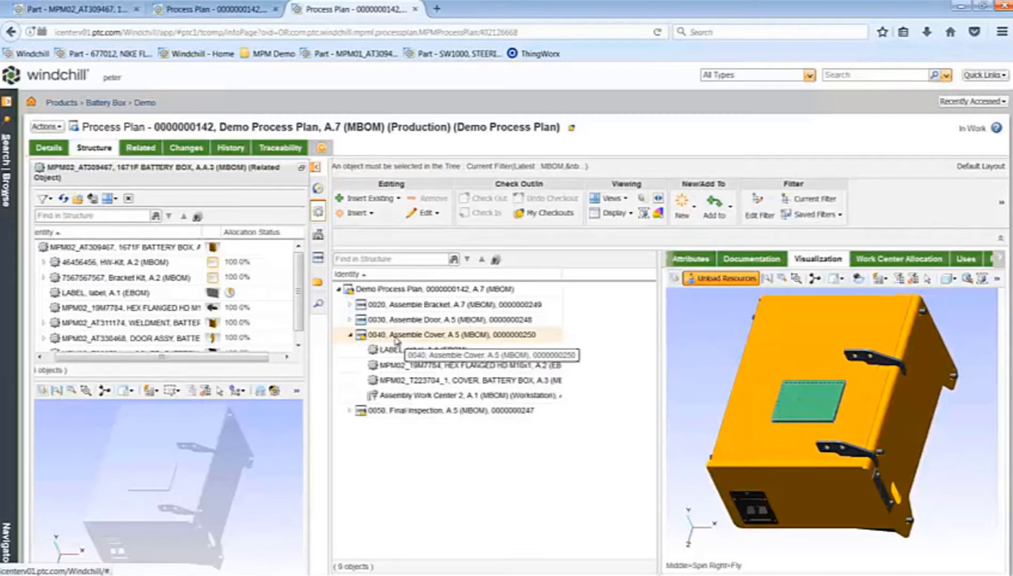
pyautogui.click(416, 350)
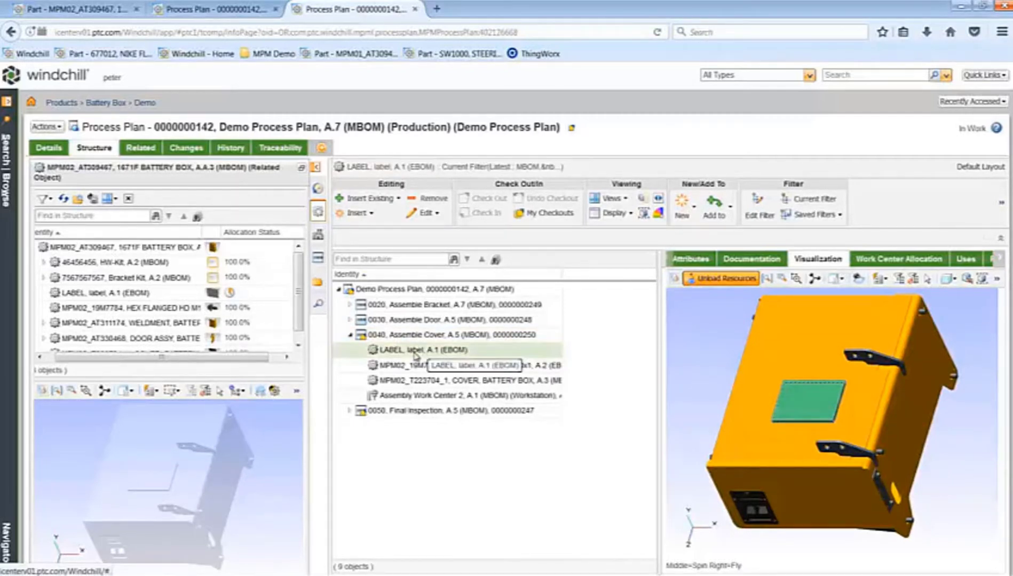
pyautogui.click(351, 336)
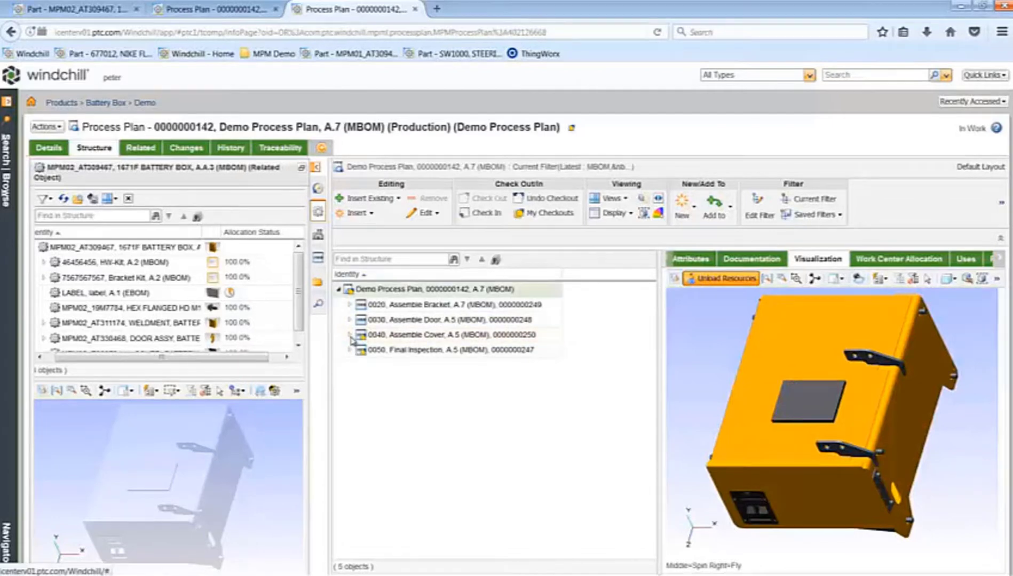
# Step: Open Assemble Cover's illustration in the Illustration Editor and show the LABEL part
pyautogui.click(417, 336)
pyautogui.rightClick(402, 335)
pyautogui.moveTo(514, 557)
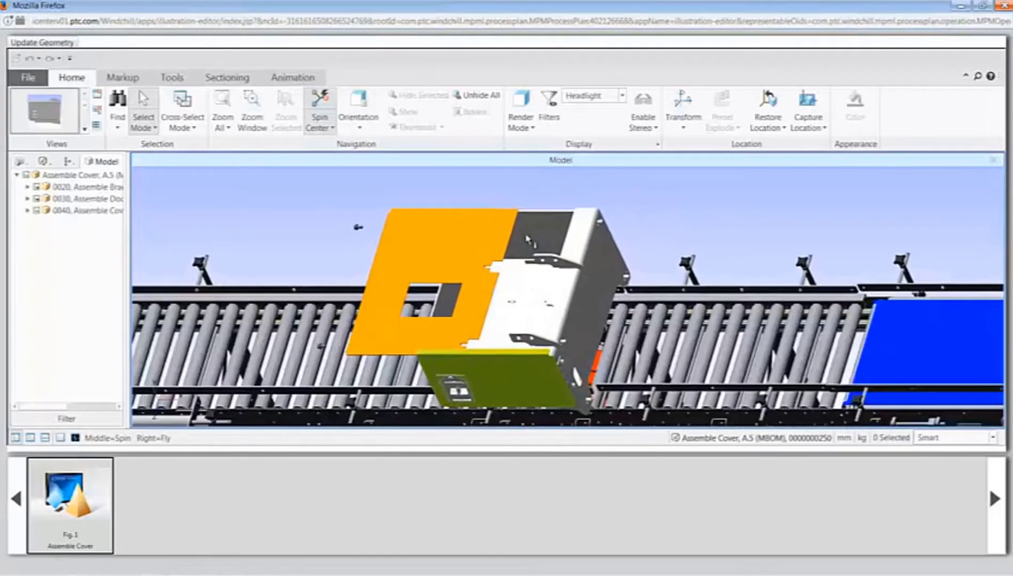
pyautogui.click(27, 210)
pyautogui.click(47, 258)
# Step: Move the label left and up onto the raised cover
pyautogui.click(691, 110)
pyautogui.moveTo(579, 298); pyautogui.dragTo(497, 281)
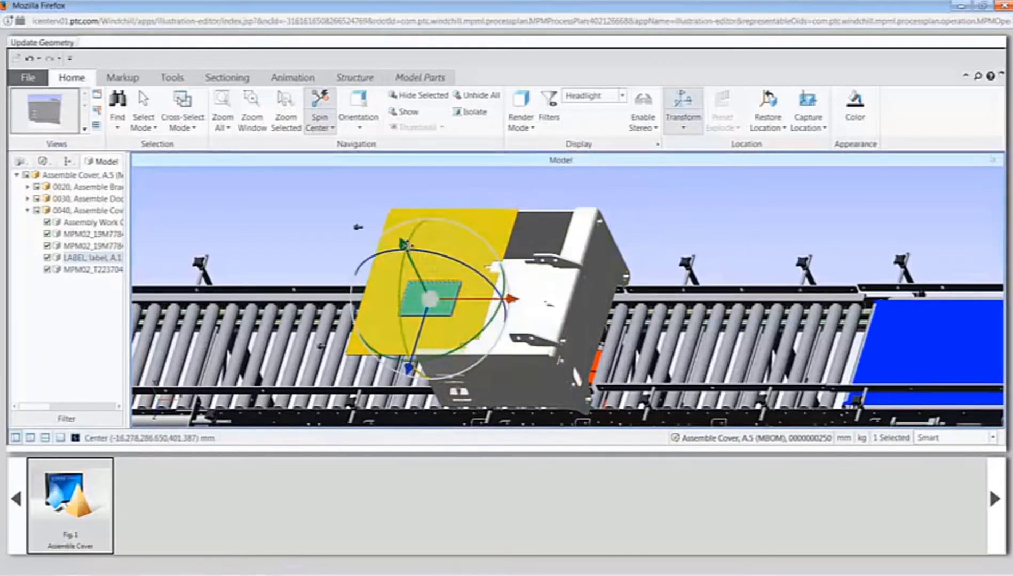
pyautogui.moveTo(403, 244); pyautogui.dragTo(398, 203)
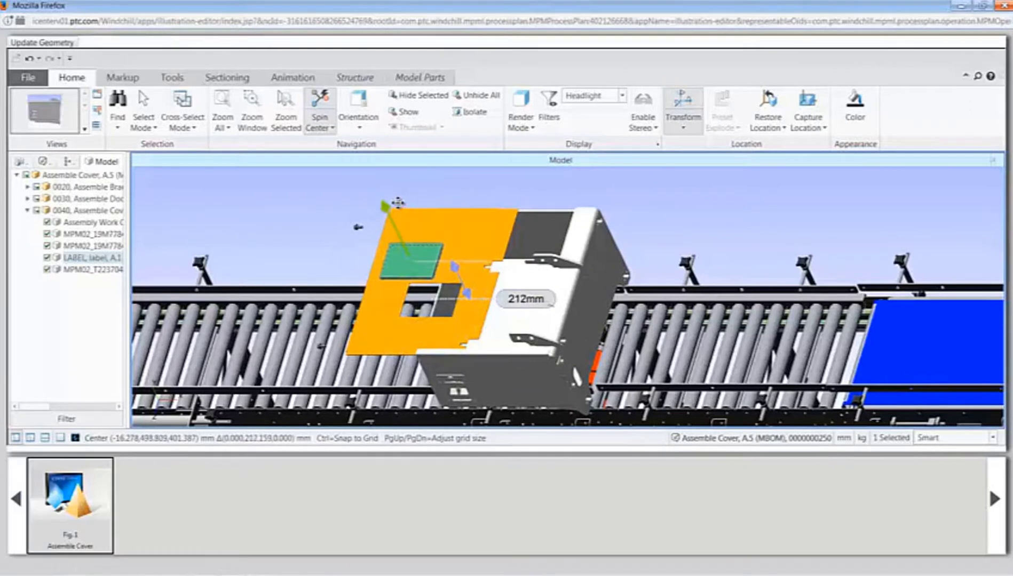
pyautogui.click(283, 210)
# Step: Save the annotation set to the server and confirm with OK
pyautogui.click(25, 80)
pyautogui.moveTo(82, 175)
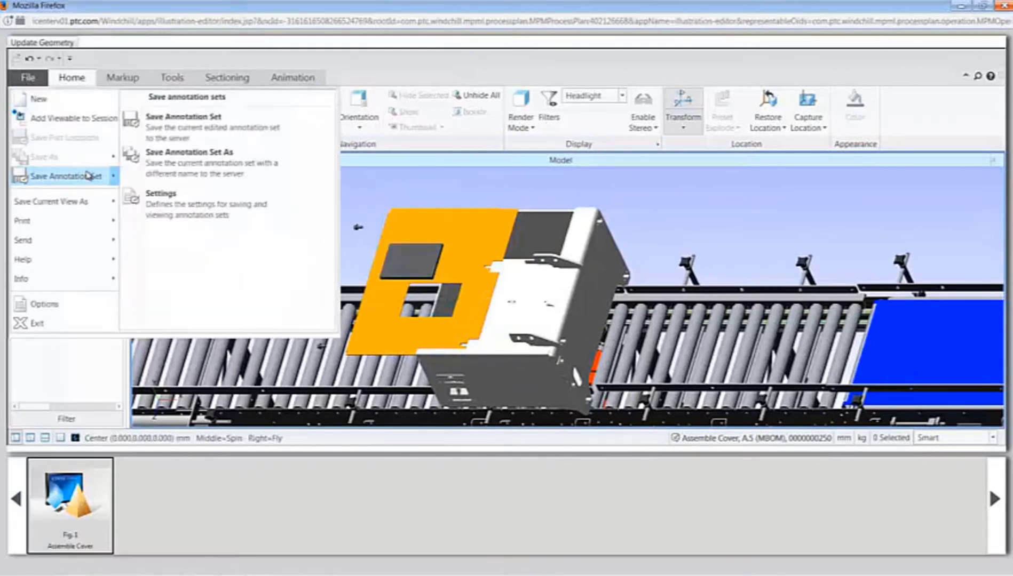
pyautogui.click(194, 124)
pyautogui.click(547, 335)
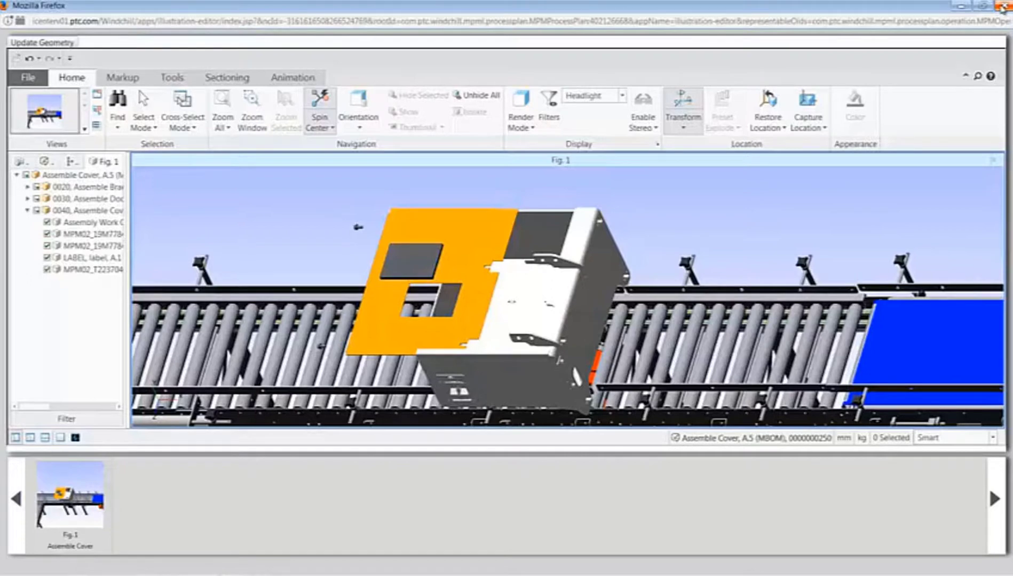
# Step: Close the Illustration Editor, review operation 0040's work instruction report, then close the report
pyautogui.click(1000, 6)
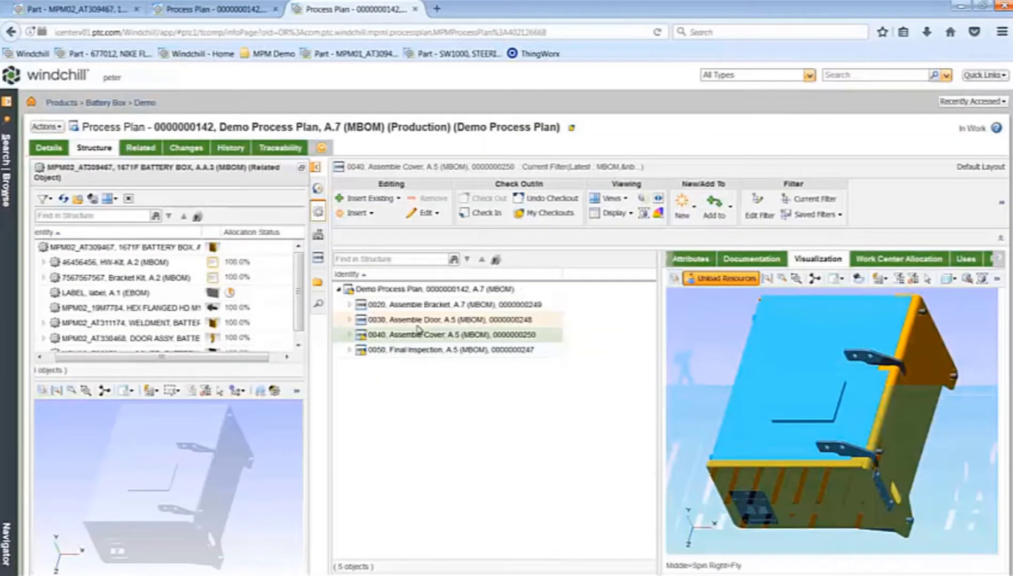
pyautogui.click(443, 291)
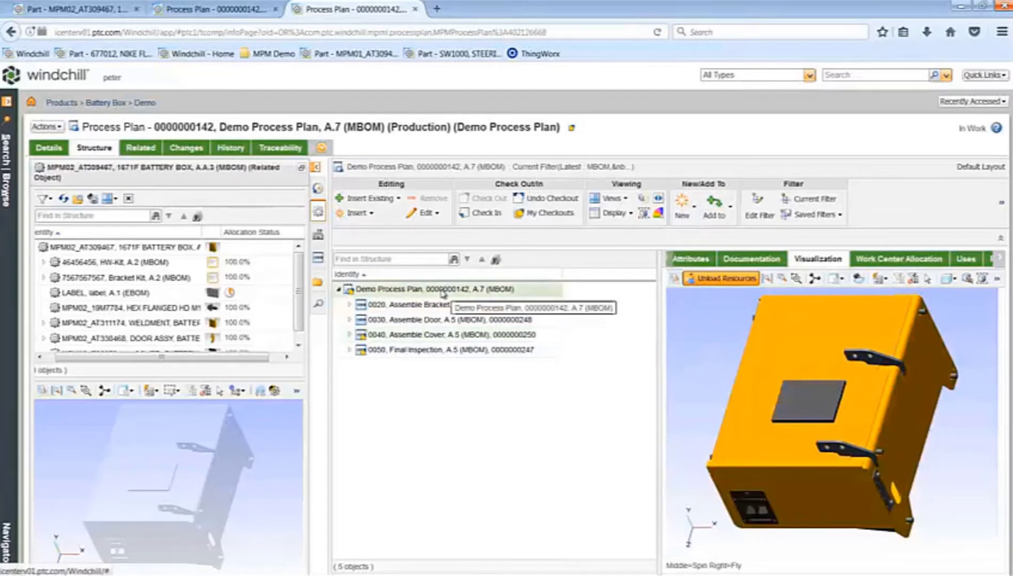
pyautogui.rightClick(465, 335)
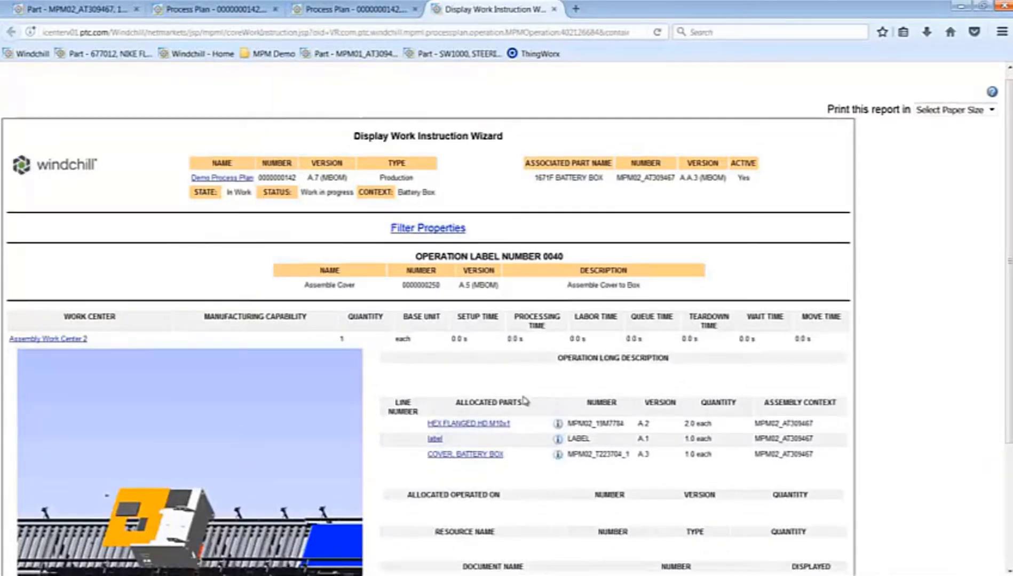
pyautogui.scroll(-3, 525, 401)
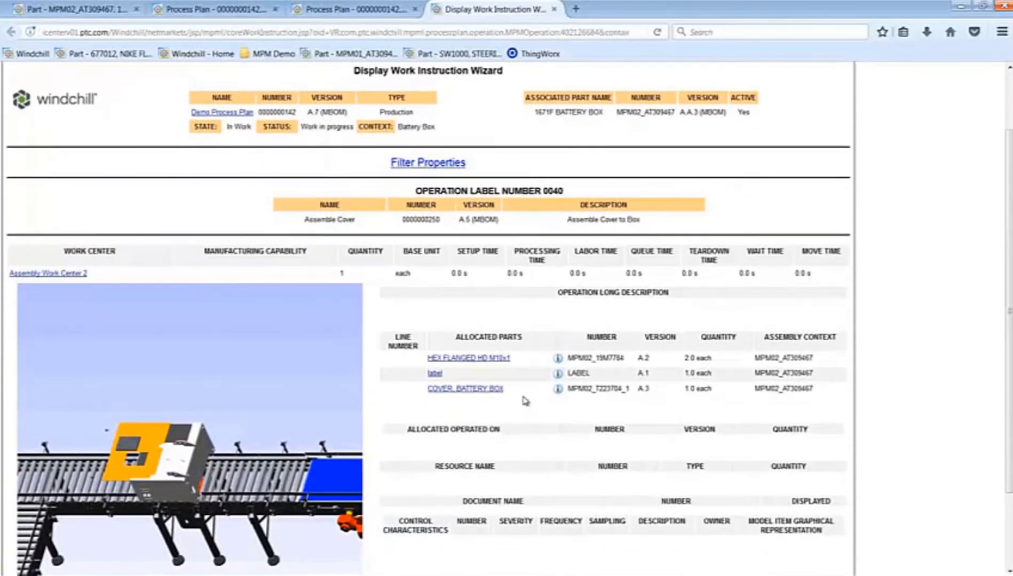
pyautogui.scroll(-3, 526, 400)
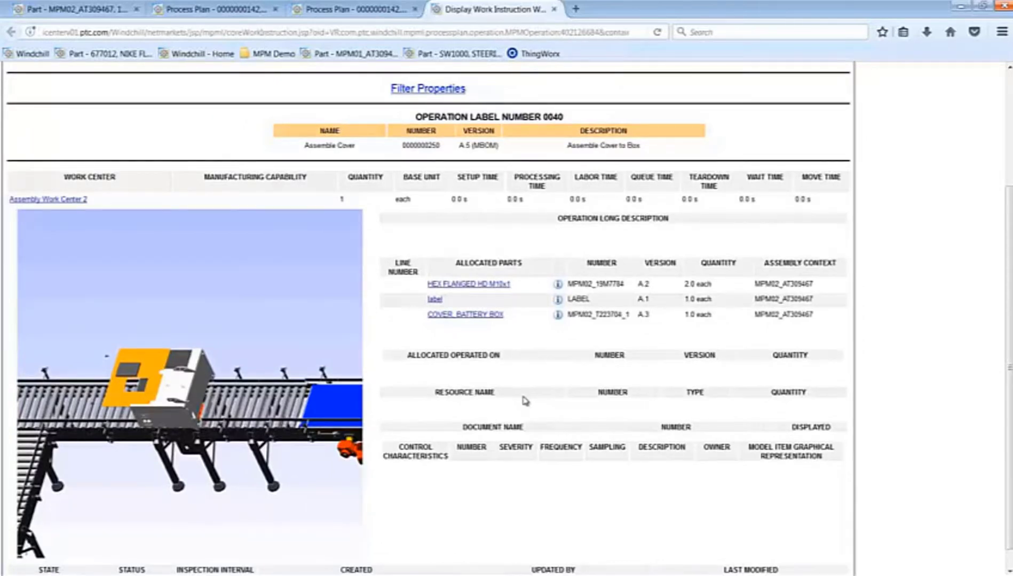
pyautogui.click(555, 10)
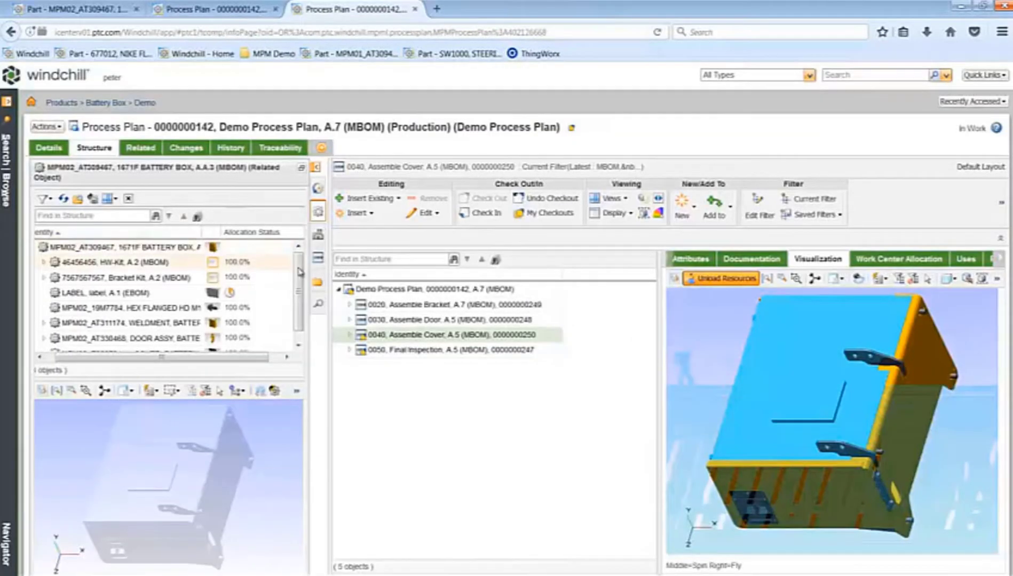
# Step: Select Demo Process Plan and collapse the related battery box MBOM panel
pyautogui.click(401, 291)
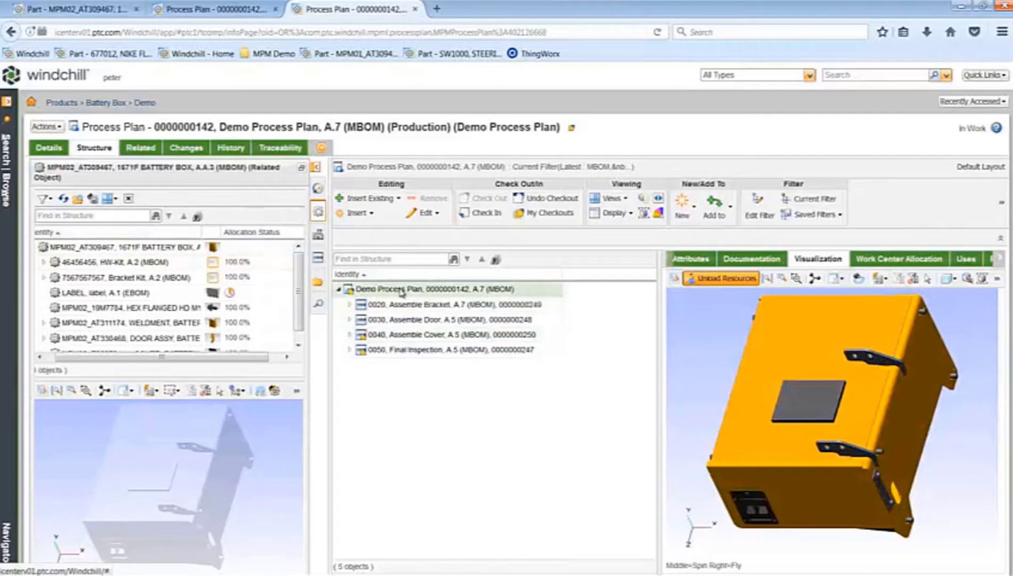
pyautogui.click(316, 168)
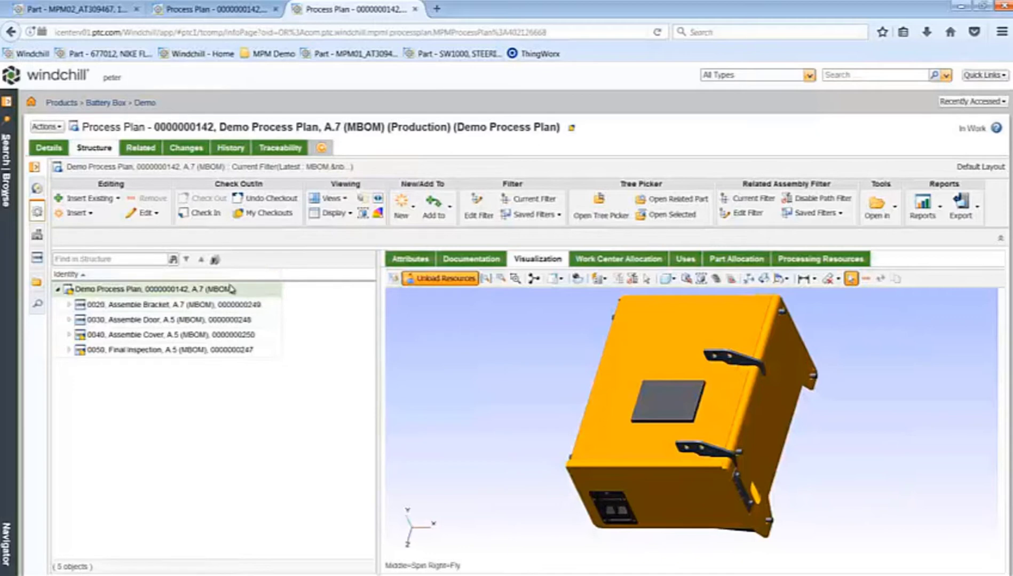
# Step: Open Demo Process Plan in its related Plant 1, maximized, on the Structure tab
pyautogui.rightClick(231, 294)
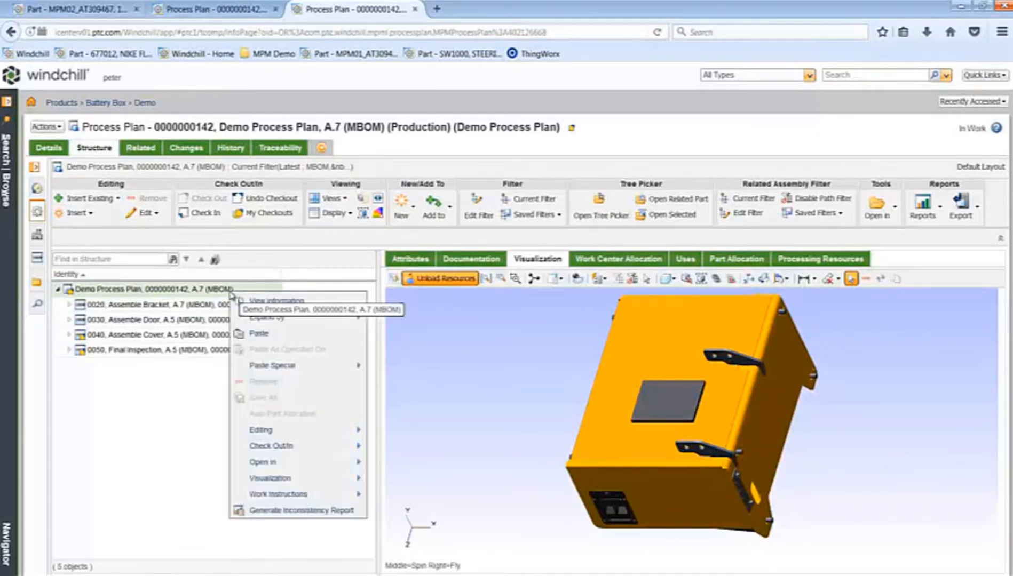
pyautogui.moveTo(346, 464)
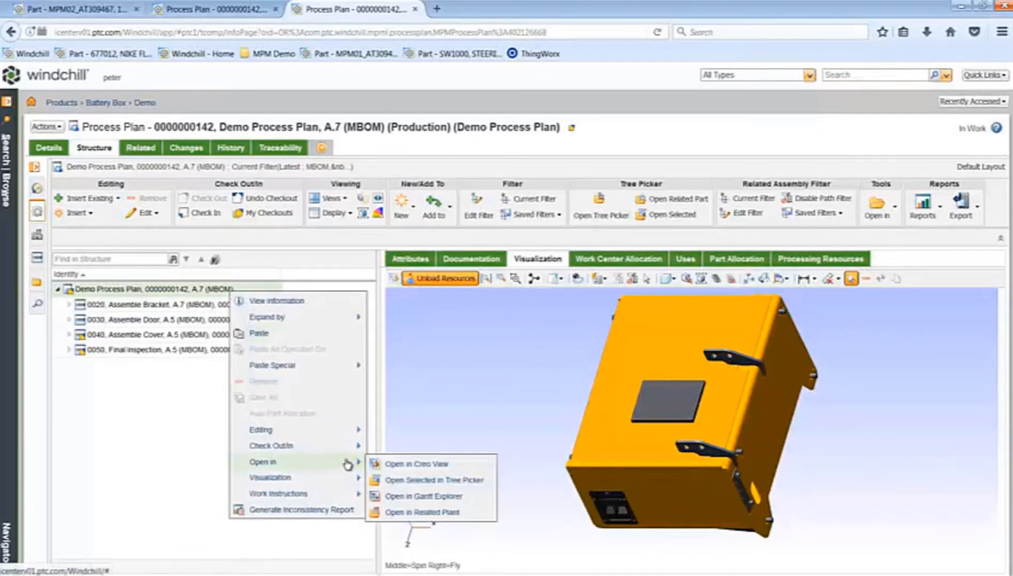
pyautogui.click(430, 514)
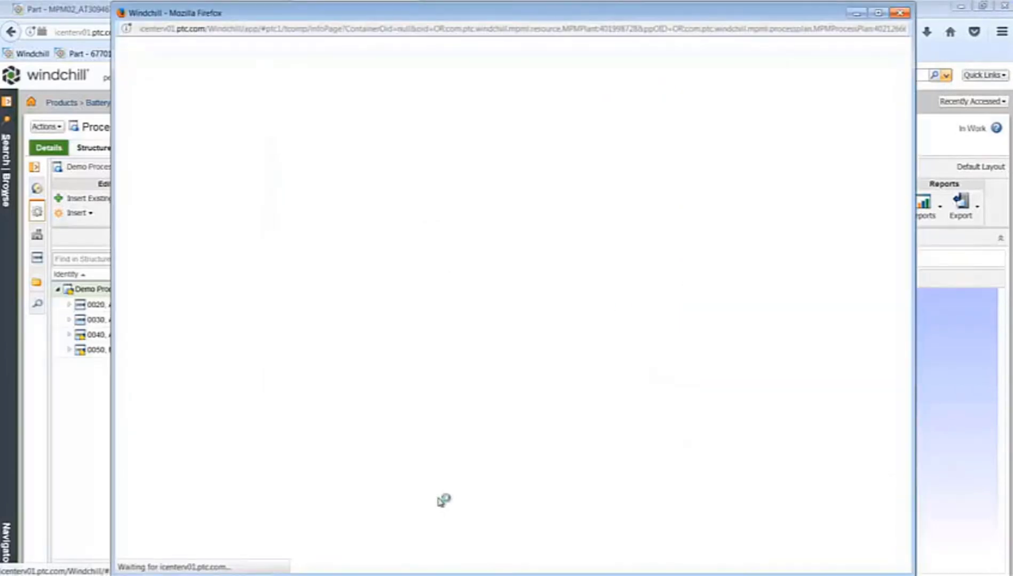
pyautogui.click(878, 12)
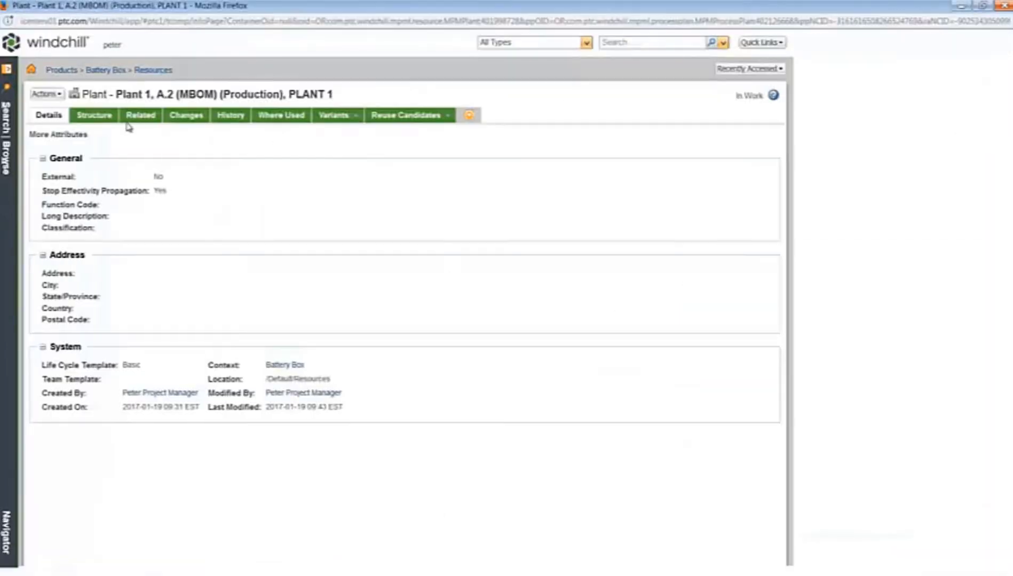
pyautogui.click(103, 120)
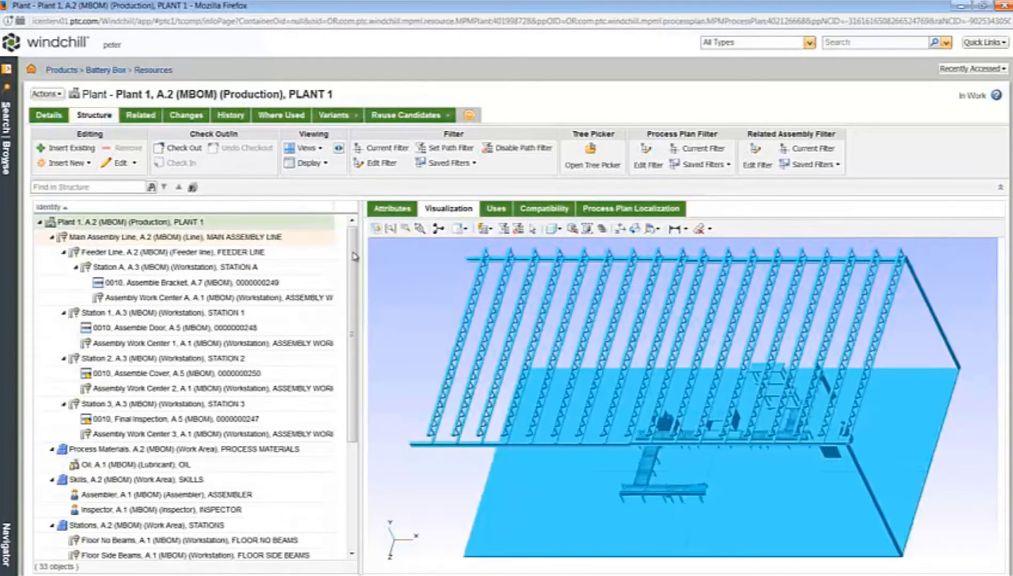
# Step: Zoom the plant layout to an isometric view and turn on Playback Actions
pyautogui.moveTo(618, 502); pyautogui.dragTo(646, 483, button='middle')
pyautogui.scroll(3, 645, 483)
pyautogui.click(591, 389)
pyautogui.scroll(3, 591, 390)
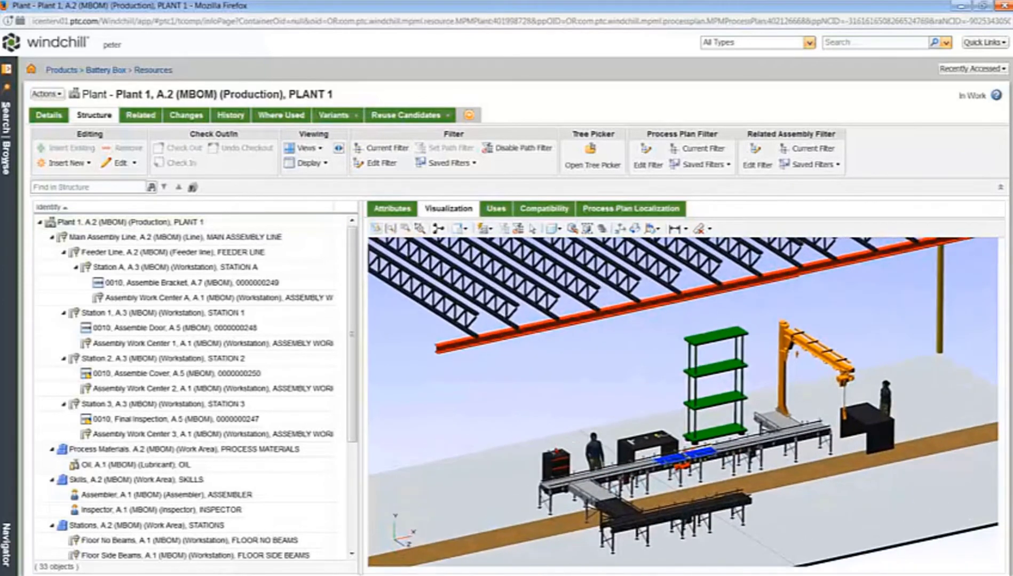
pyautogui.scroll(2, 659, 389)
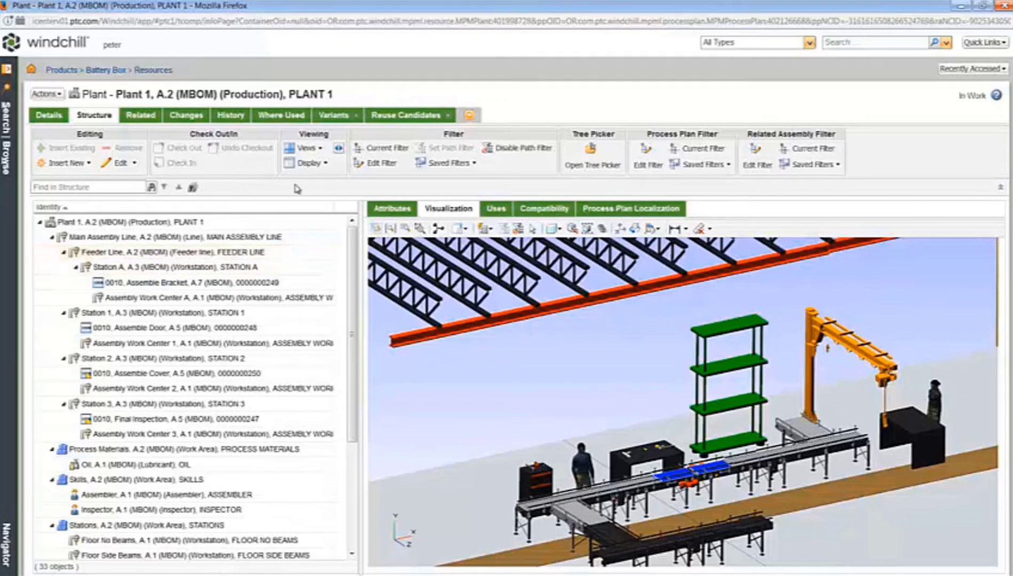
pyautogui.click(338, 148)
# Step: Step forward four times to Final Inspection, then back three times to Assemble Bracket
pyautogui.click(101, 209)
pyautogui.click(102, 208)
pyautogui.click(101, 209)
pyautogui.click(101, 209)
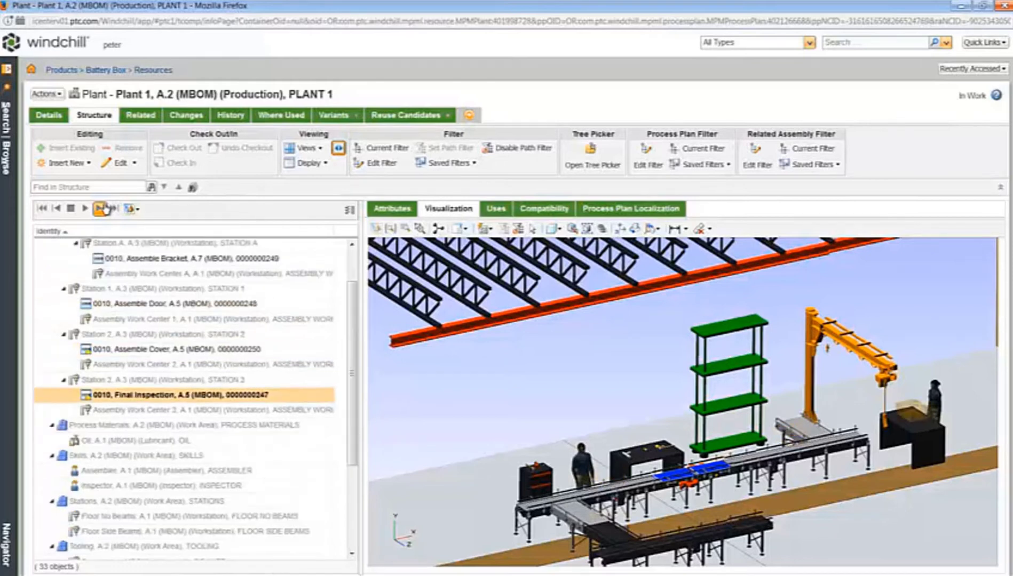
pyautogui.click(57, 208)
pyautogui.click(57, 209)
pyautogui.click(57, 208)
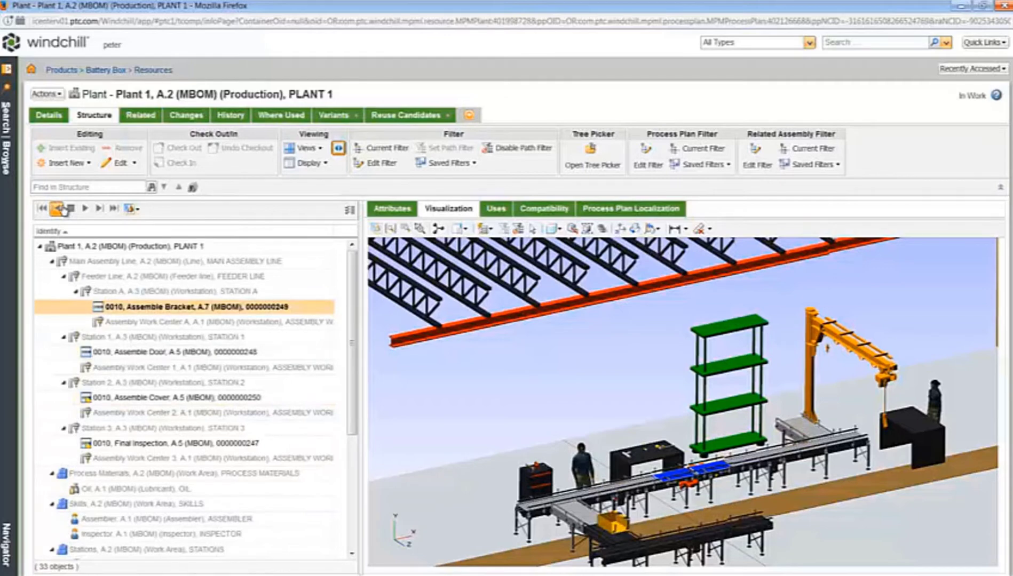